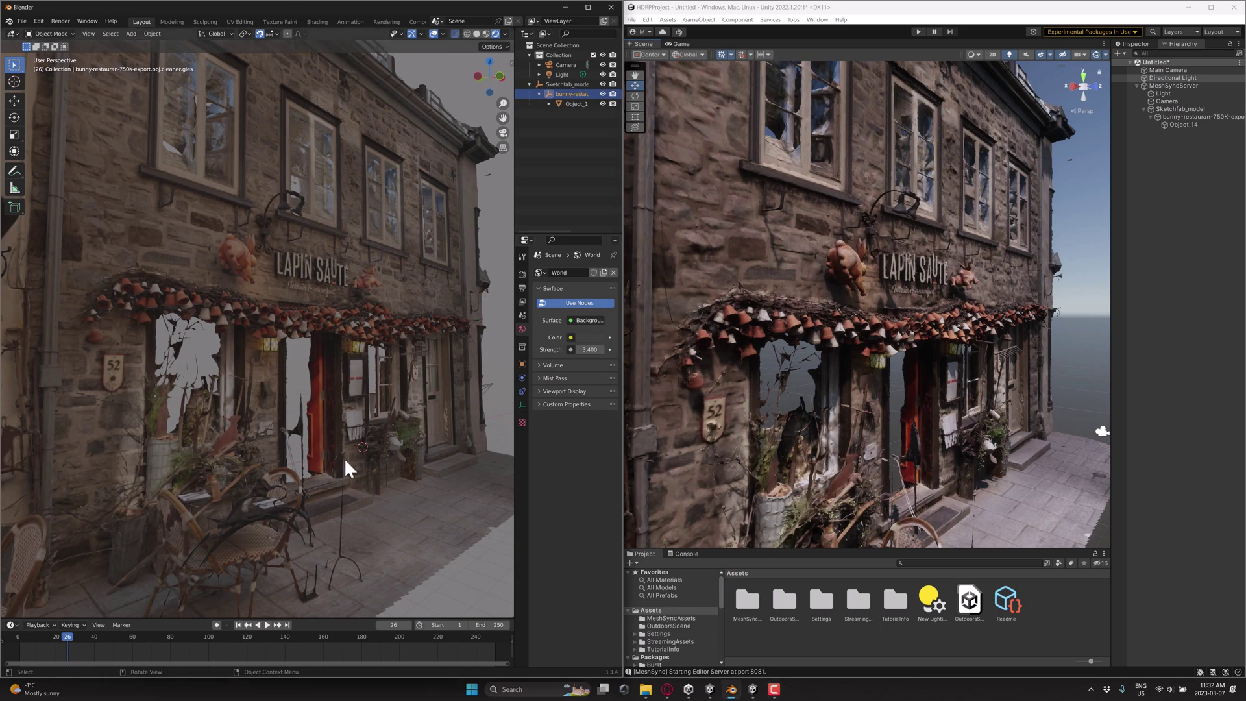
Grab the restaurant mesh Object_1 in Blender and drop it at a new position
{"action": "left_click", "coordinate": [1002, 12]}
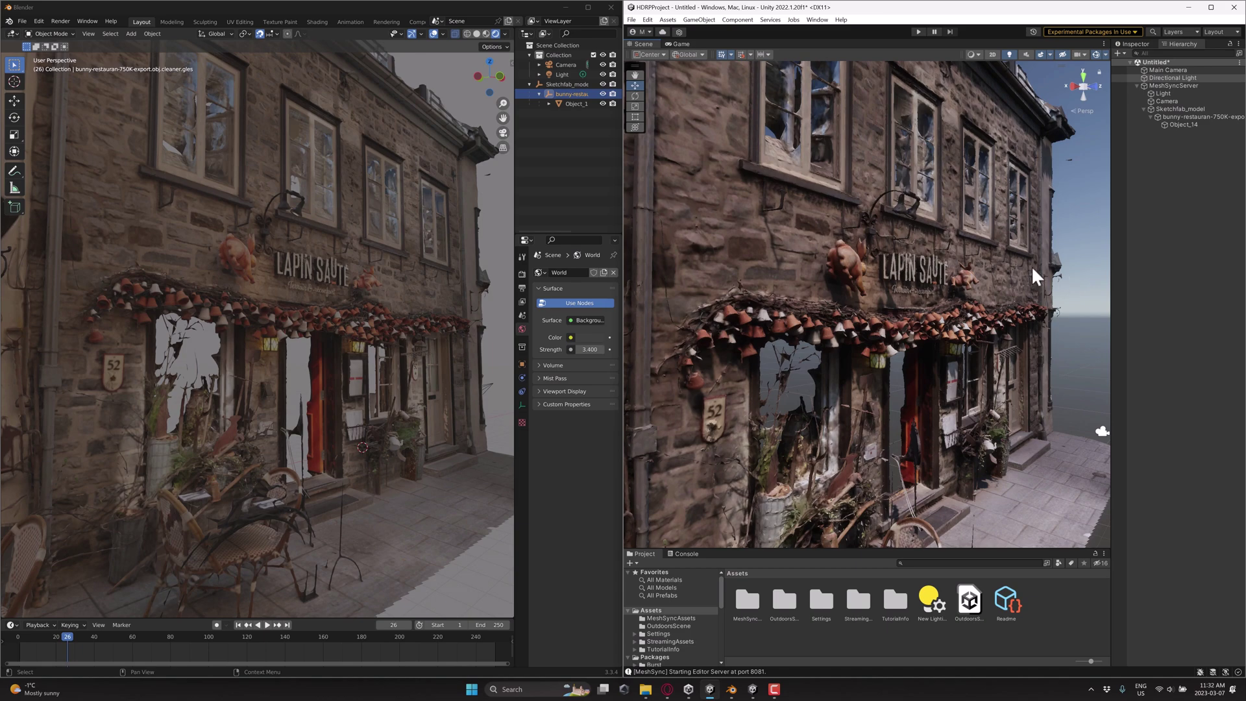
{"action": "left_click", "coordinate": [329, 271]}
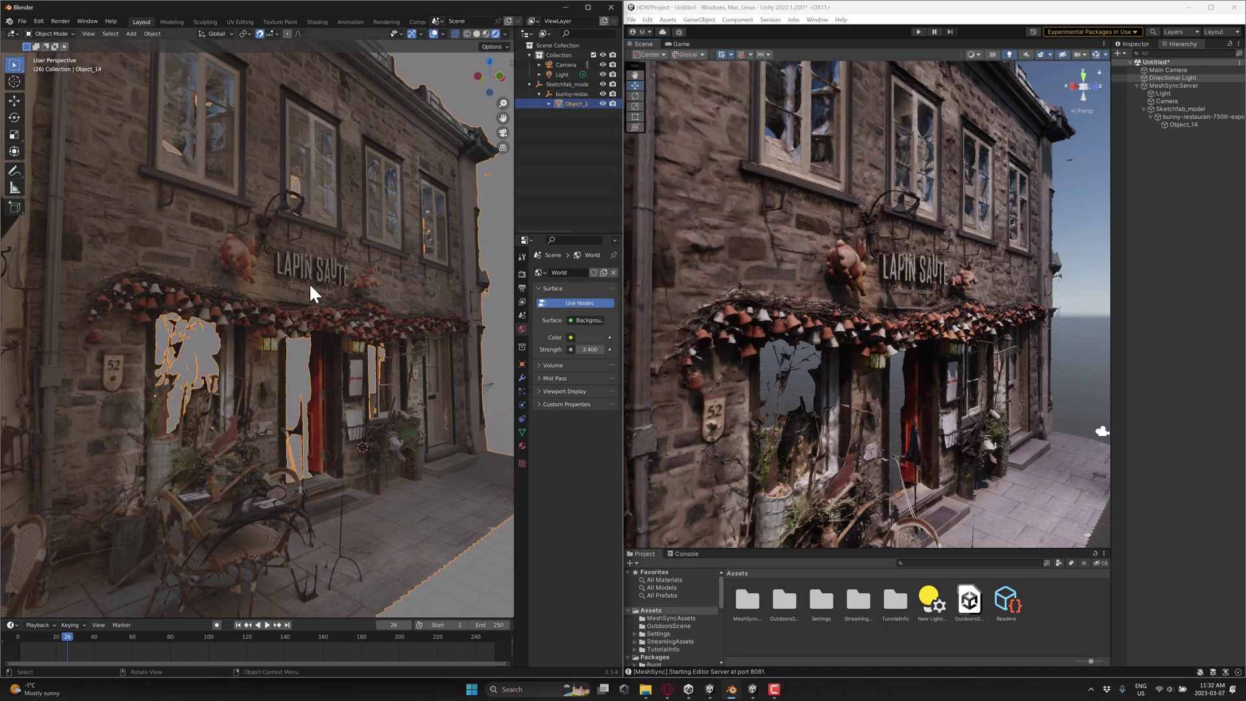
{"action": "key", "text": "g"}
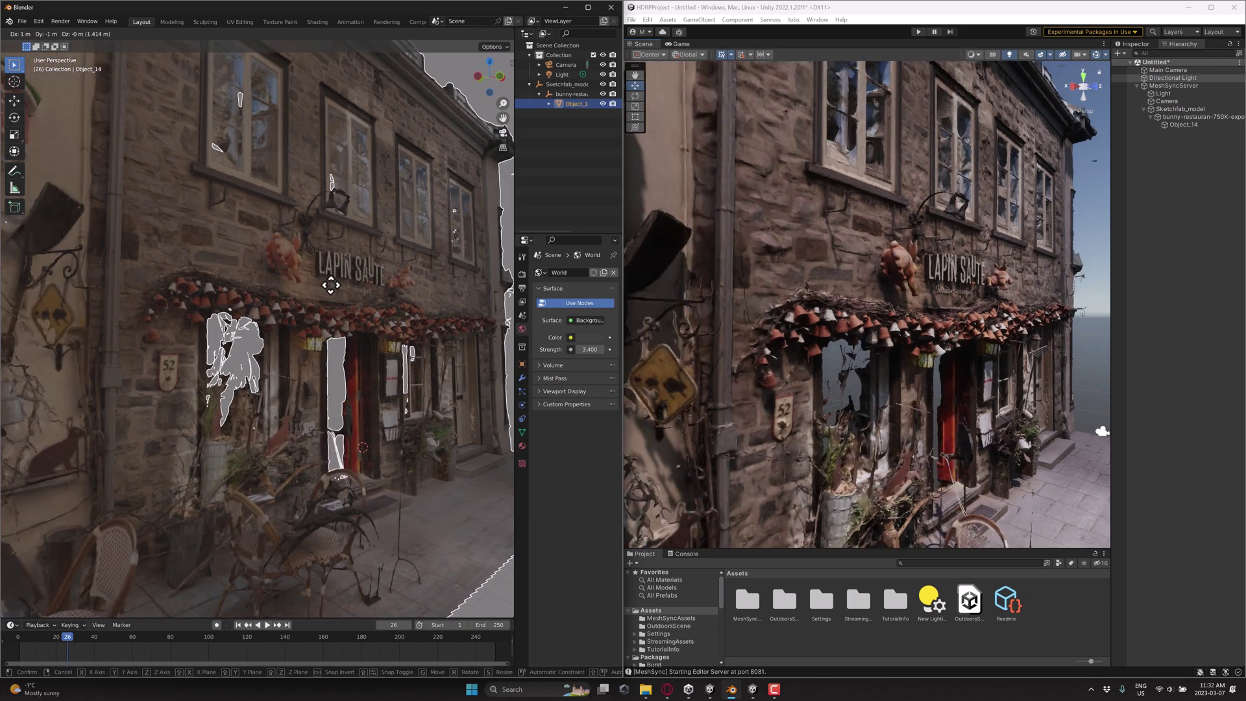
{"action": "left_click", "coordinate": [331, 285]}
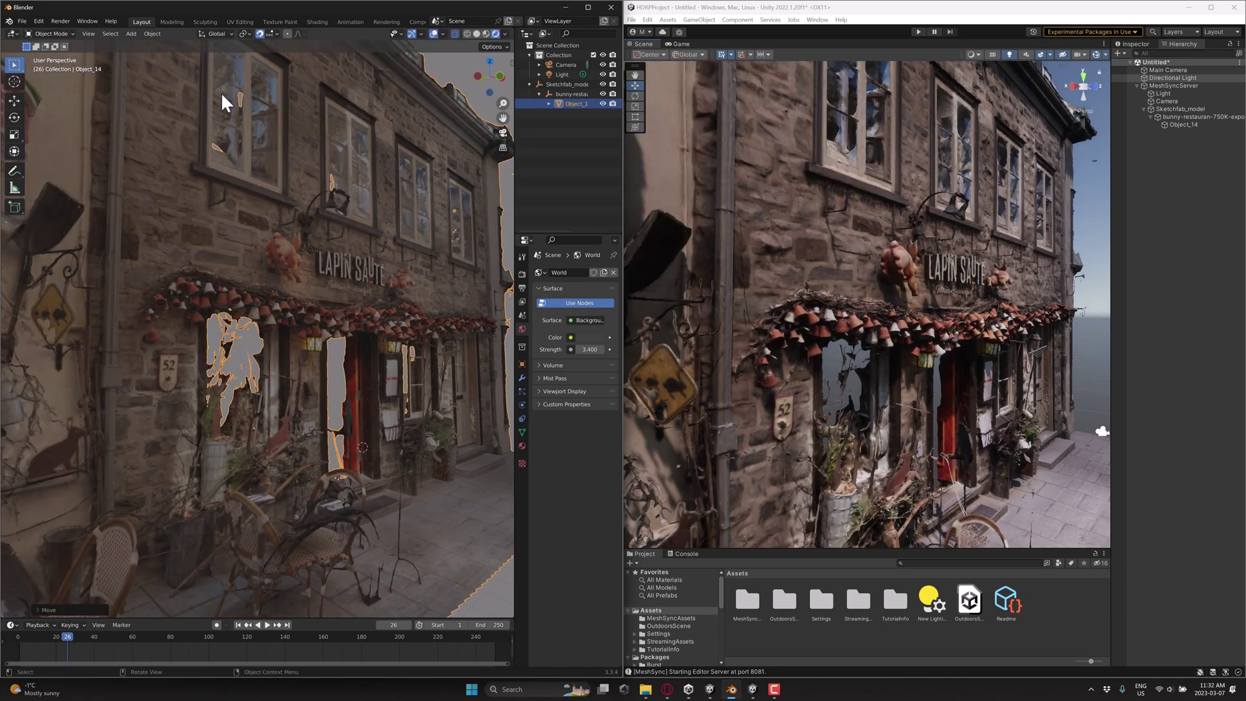
Switch to Sculpt Mode and paint a Clay brush stroke across the restaurant's upper wall
{"action": "left_click", "coordinate": [72, 34]}
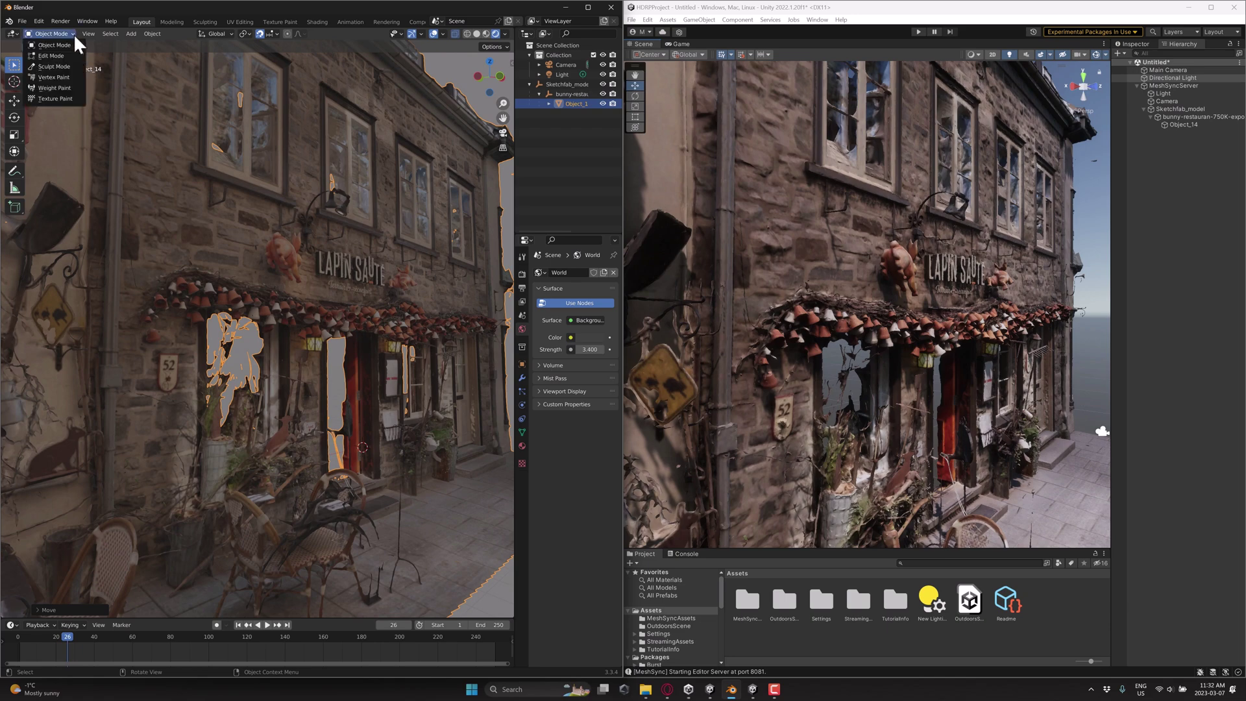
{"action": "left_click", "coordinate": [58, 66]}
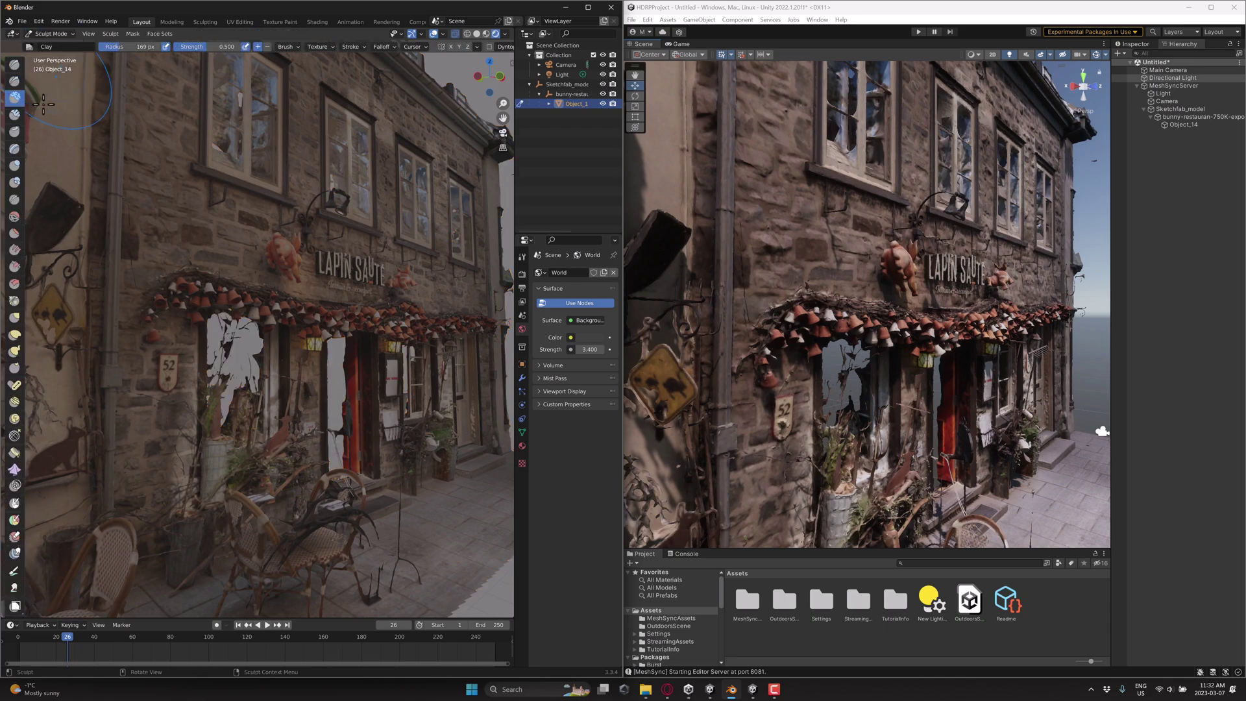
{"action": "mouse_move", "coordinate": [212, 222]}
{"action": "left_mouse_down"}
{"action": "mouse_move", "coordinate": [393, 255]}
{"action": "mouse_move", "coordinate": [208, 191]}
{"action": "mouse_move", "coordinate": [189, 129]}
{"action": "mouse_move", "coordinate": [181, 209]}
{"action": "mouse_move", "coordinate": [201, 383]}
{"action": "mouse_move", "coordinate": [214, 311]}
{"action": "mouse_move", "coordinate": [338, 289]}
{"action": "left_mouse_up"}
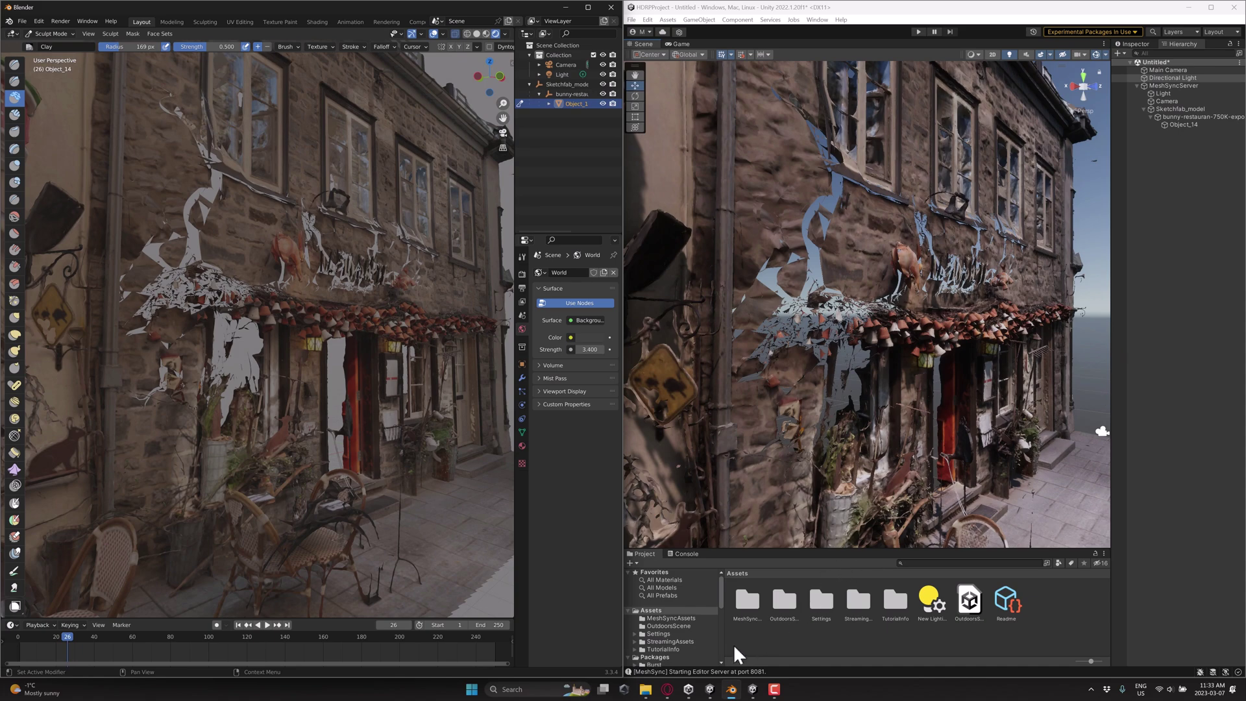
Scroll the MeshSync GitHub README in Opera down to Supported Platforms
{"action": "left_click", "coordinate": [667, 689]}
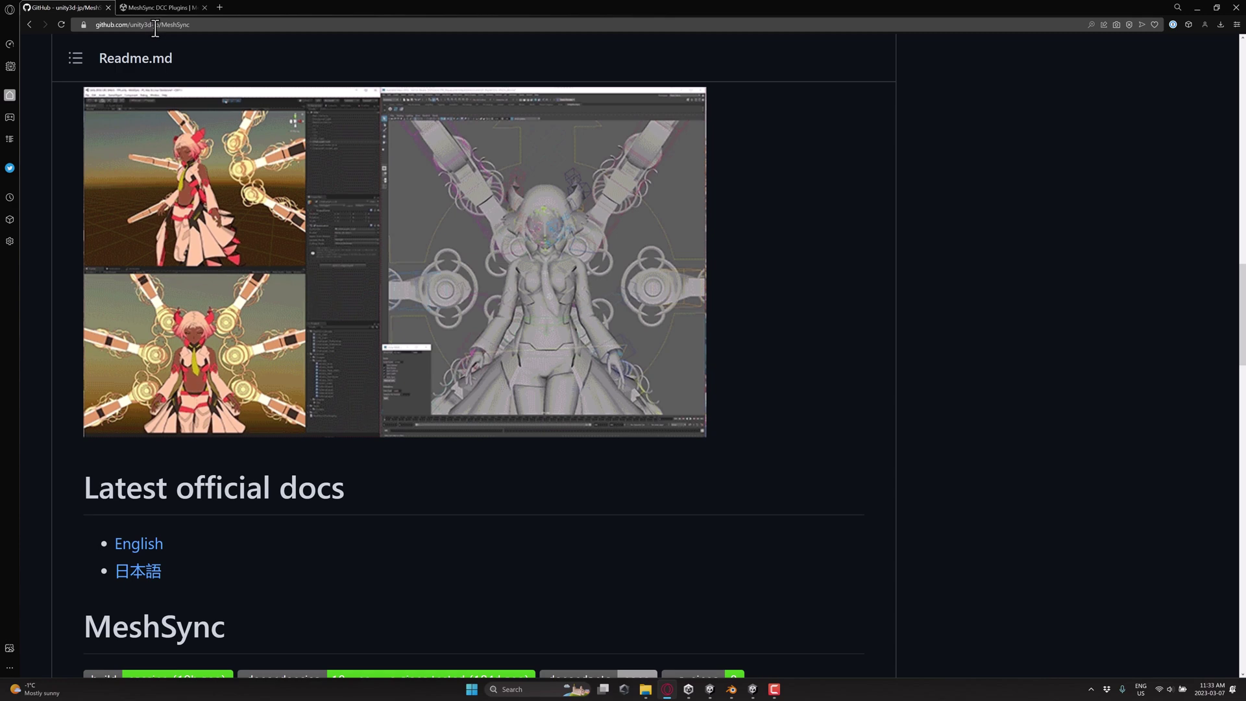
{"action": "scroll", "coordinate": [912, 449], "scroll_direction": "down", "scroll_amount": 1}
{"action": "scroll", "coordinate": [909, 442], "scroll_direction": "down", "scroll_amount": 2}
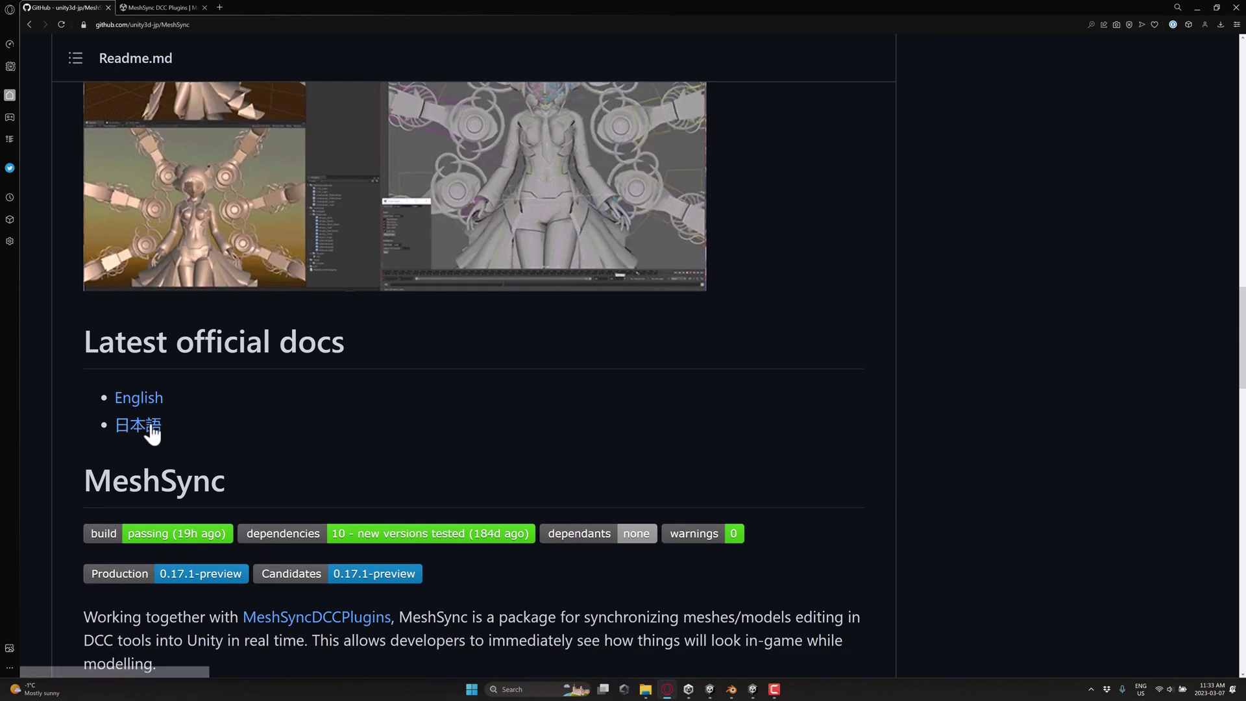
{"action": "scroll", "coordinate": [436, 428], "scroll_direction": "up", "scroll_amount": 3}
{"action": "scroll", "coordinate": [436, 428], "scroll_direction": "down", "scroll_amount": 6}
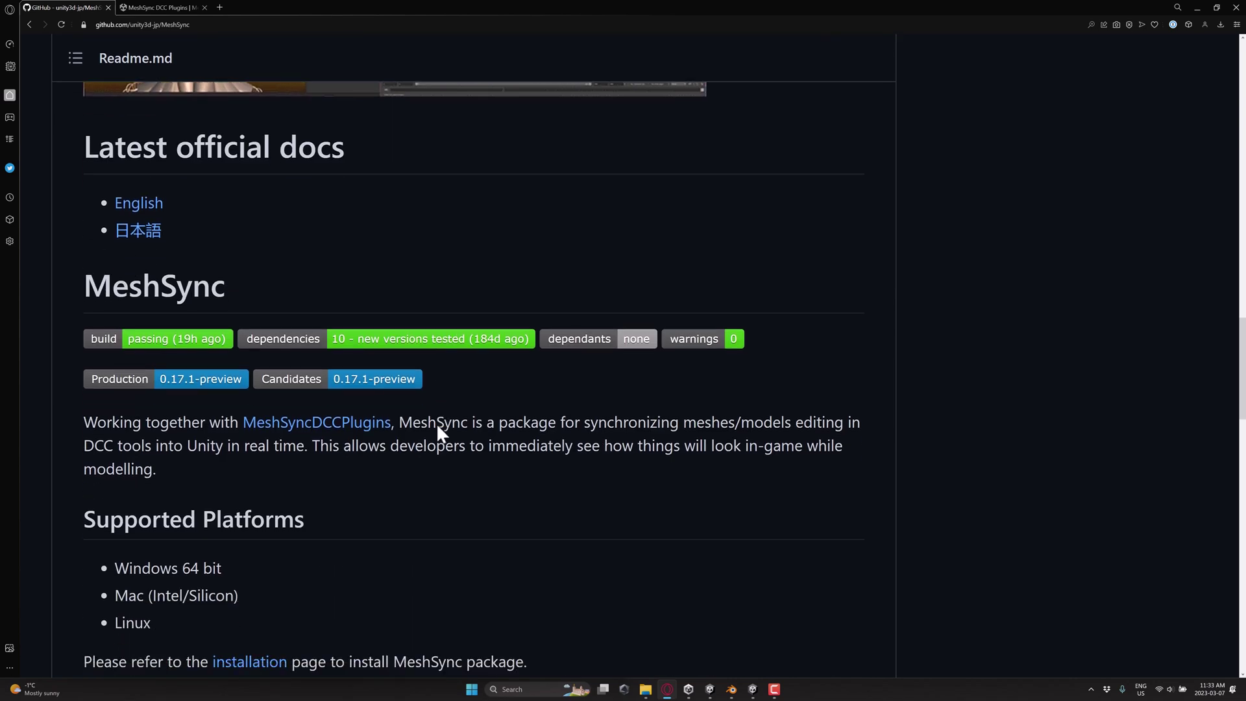
{"action": "scroll", "coordinate": [436, 423], "scroll_direction": "down", "scroll_amount": 2}
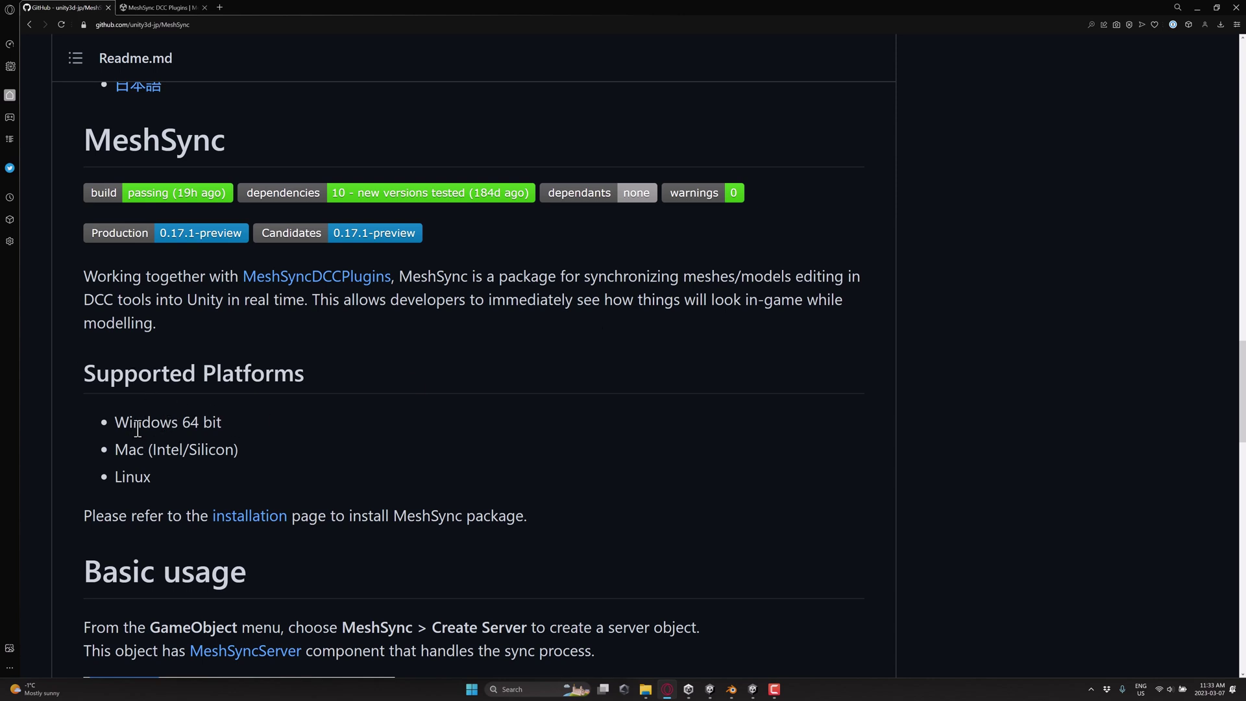
Highlight the Mac (Intel/Silicon) platform entry, then move to the DCC Plugins documentation tab
{"action": "left_click_drag", "start_coordinate": [114, 451], "coordinate": [311, 457]}
{"action": "left_click", "coordinate": [309, 453]}
{"action": "key", "text": "ctrl+Tab"}
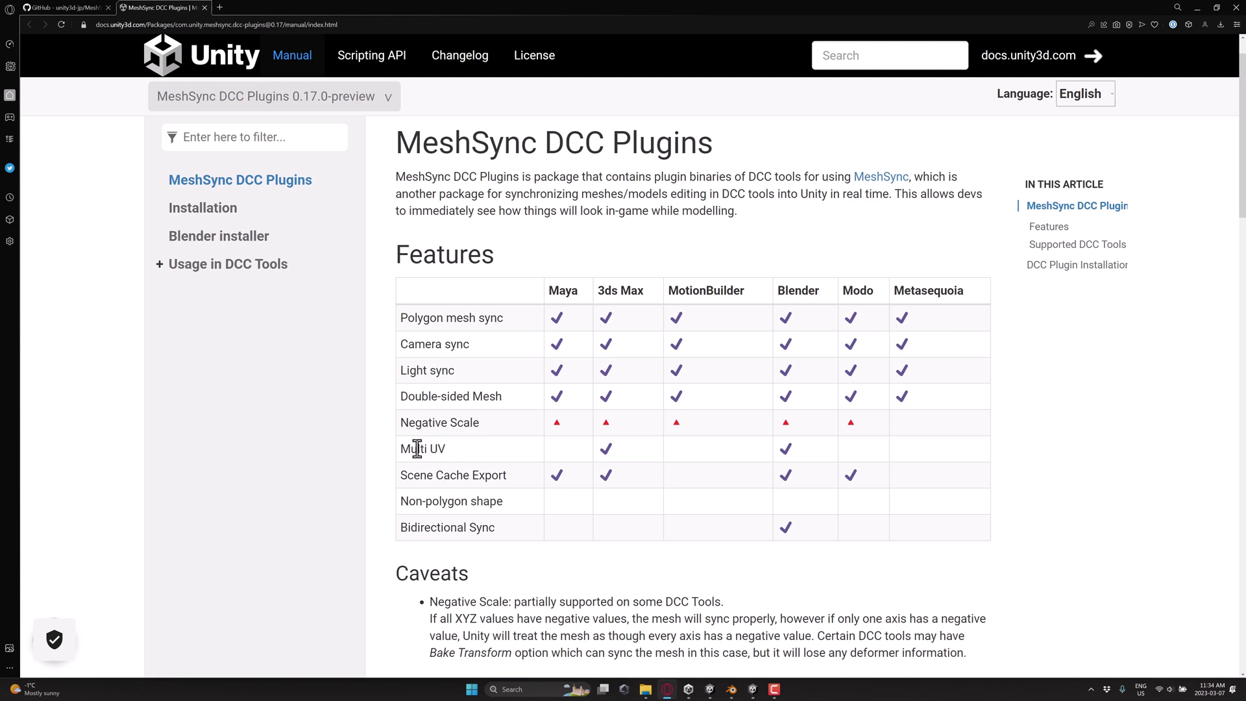
{"action": "scroll", "coordinate": [455, 469], "scroll_direction": "down", "scroll_amount": 1}
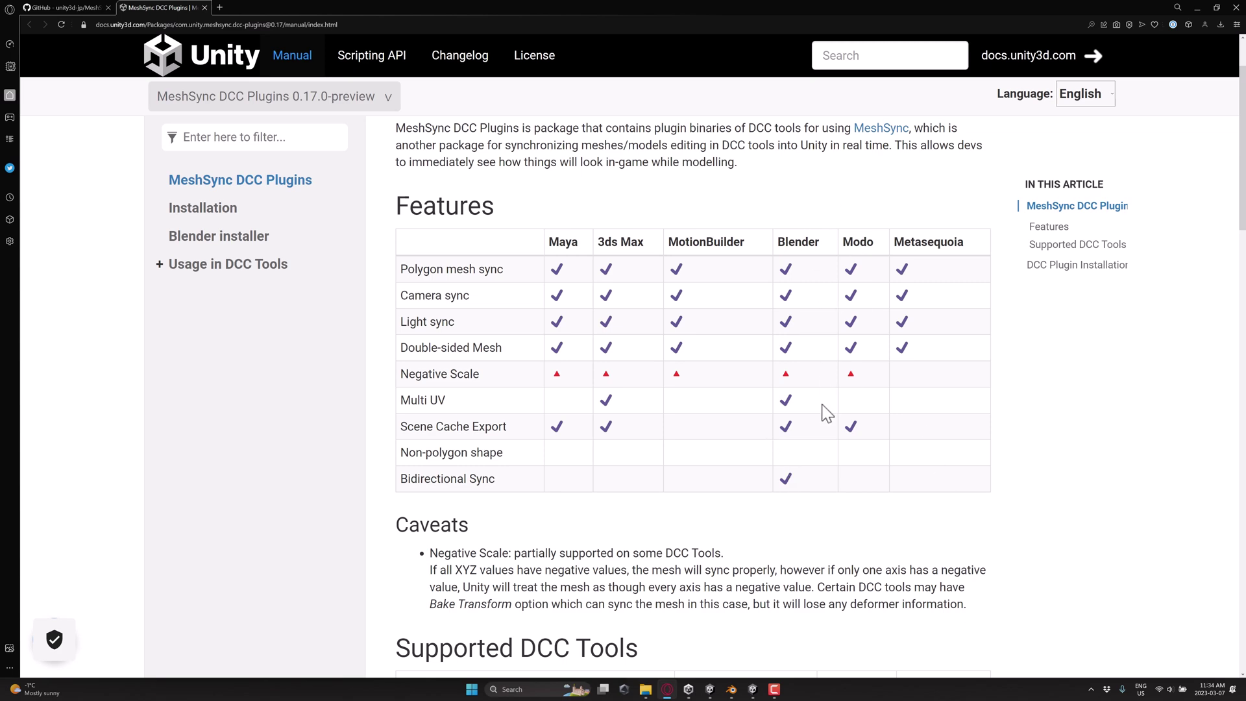
{"action": "scroll", "coordinate": [785, 467], "scroll_direction": "down", "scroll_amount": 10}
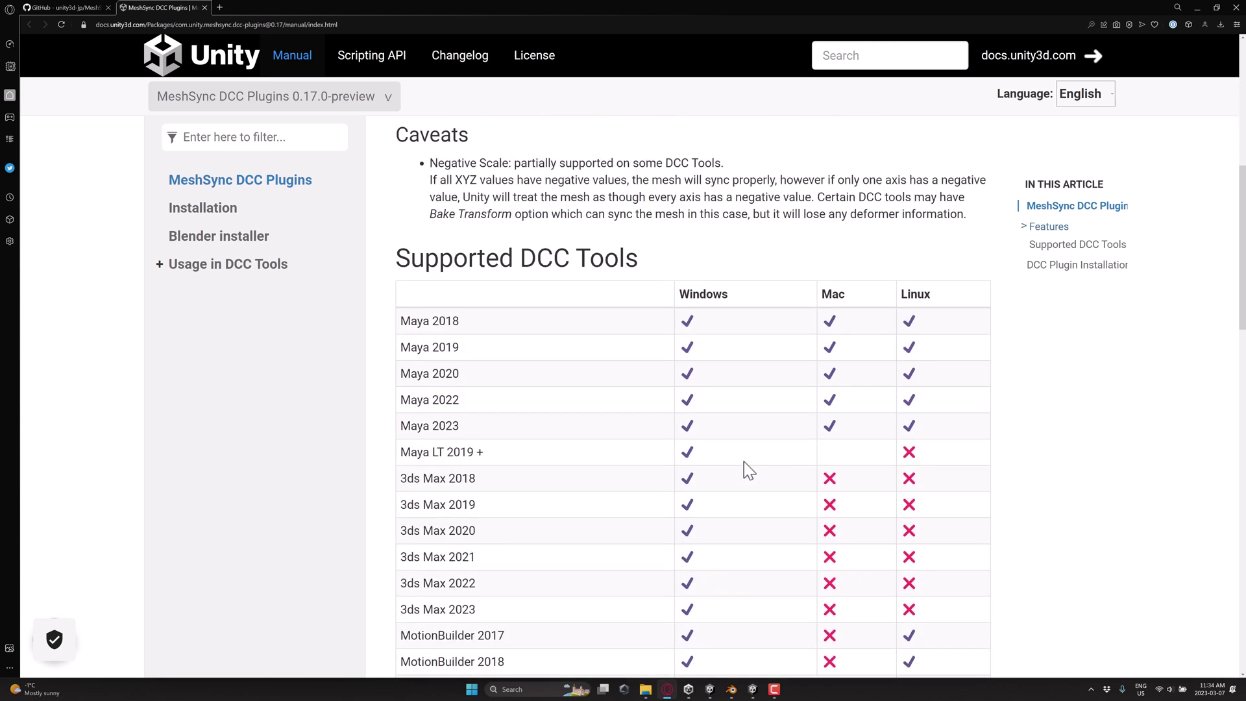
{"action": "scroll", "coordinate": [728, 430], "scroll_direction": "down", "scroll_amount": 3}
{"action": "left_click_drag", "start_coordinate": [465, 389], "coordinate": [398, 388]}
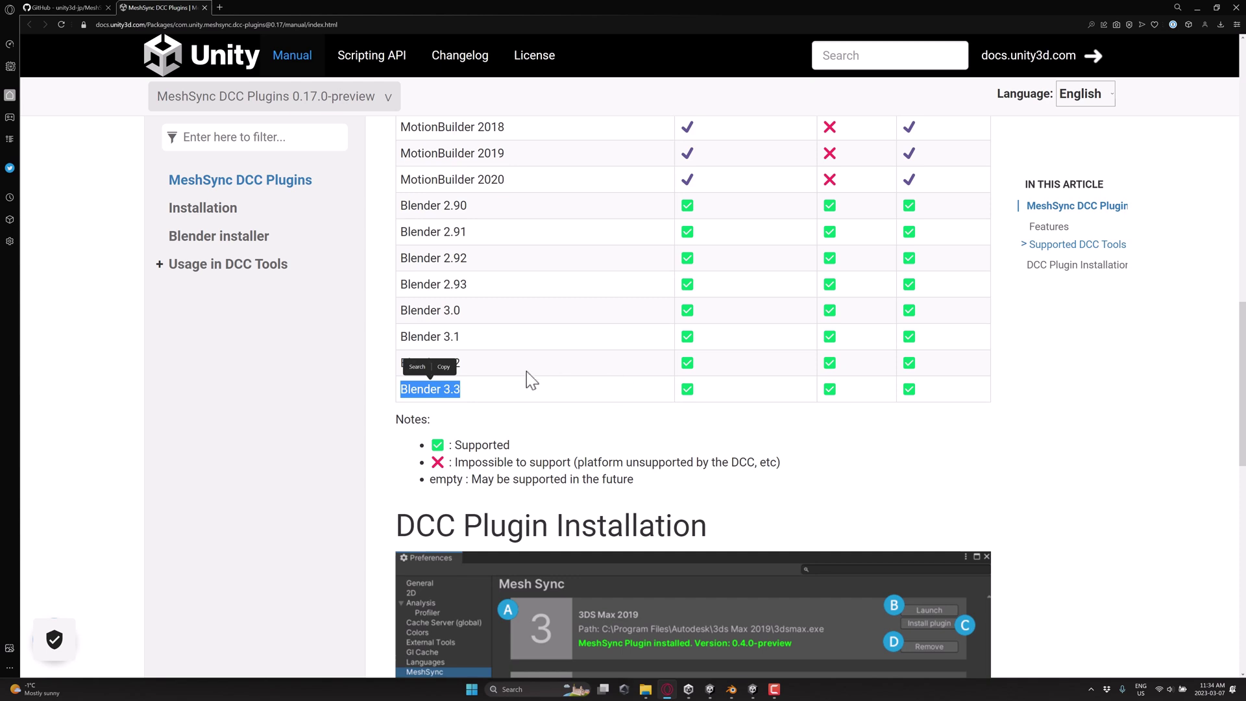
{"action": "left_click_drag", "start_coordinate": [512, 384], "coordinate": [392, 393]}
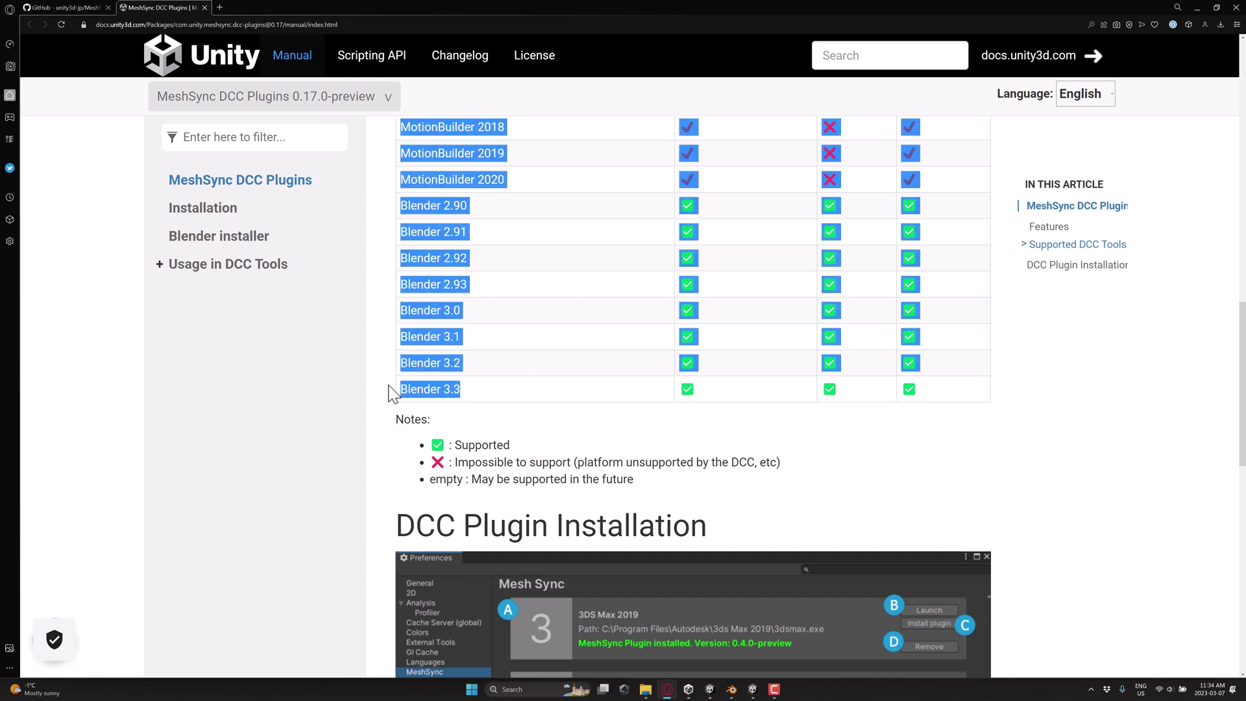
{"action": "left_click", "coordinate": [503, 389]}
{"action": "scroll", "coordinate": [517, 392], "scroll_direction": "down", "scroll_amount": 1}
{"action": "scroll", "coordinate": [683, 305], "scroll_direction": "down", "scroll_amount": 15}
{"action": "scroll", "coordinate": [682, 302], "scroll_direction": "up", "scroll_amount": 20}
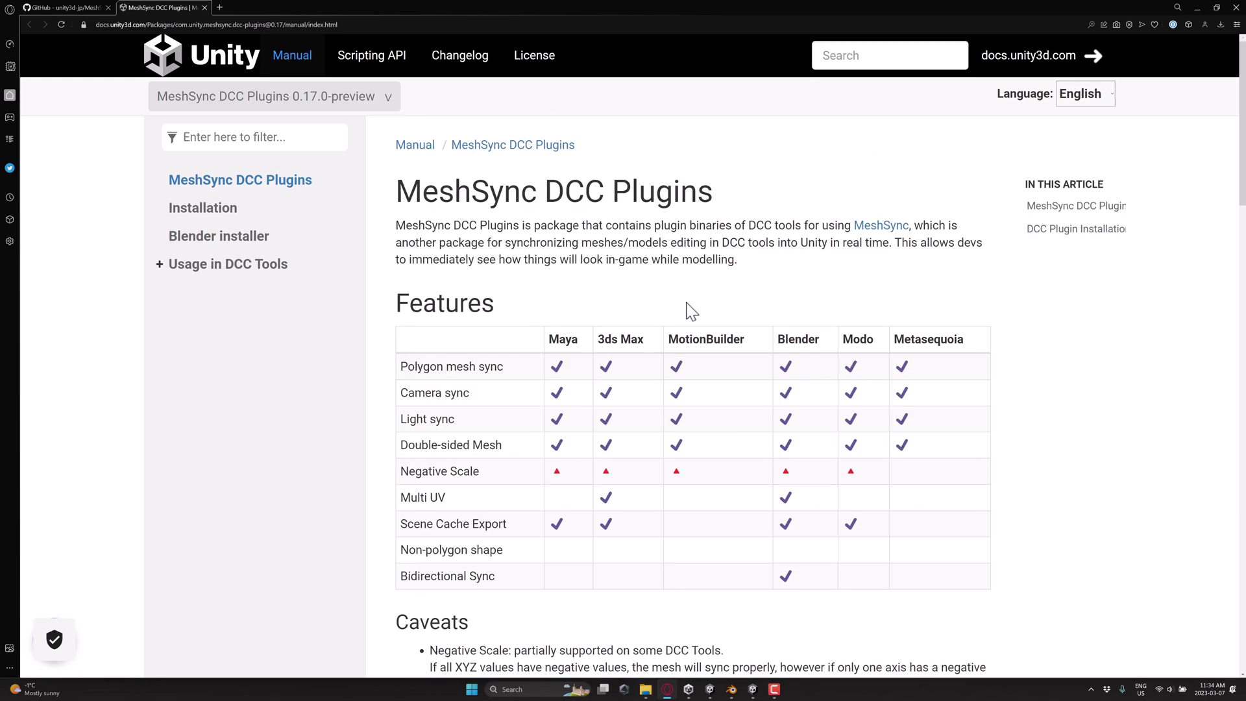
Check the 0.17.1-preview .tgz asset in MeshSync's GitHub releases, then return to Unity
{"action": "left_click", "coordinate": [87, 8]}
{"action": "scroll", "coordinate": [753, 409], "scroll_direction": "up", "scroll_amount": 15}
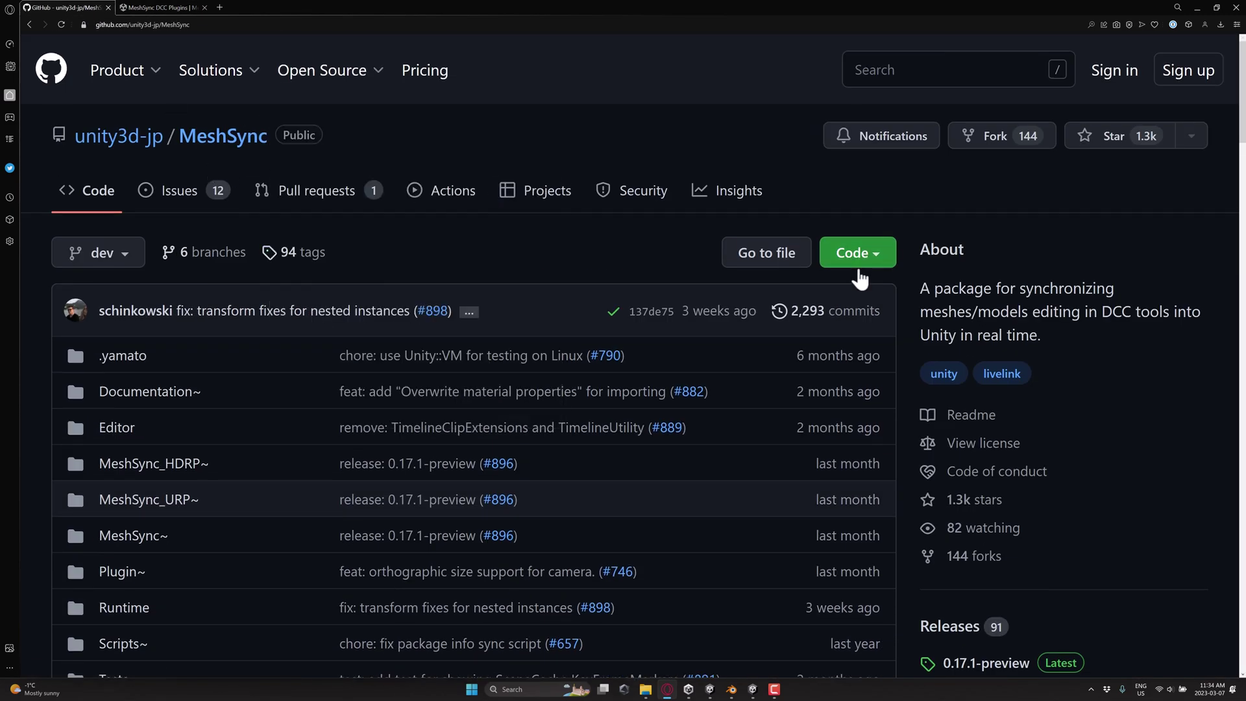
{"action": "scroll", "coordinate": [866, 328], "scroll_direction": "down", "scroll_amount": 3}
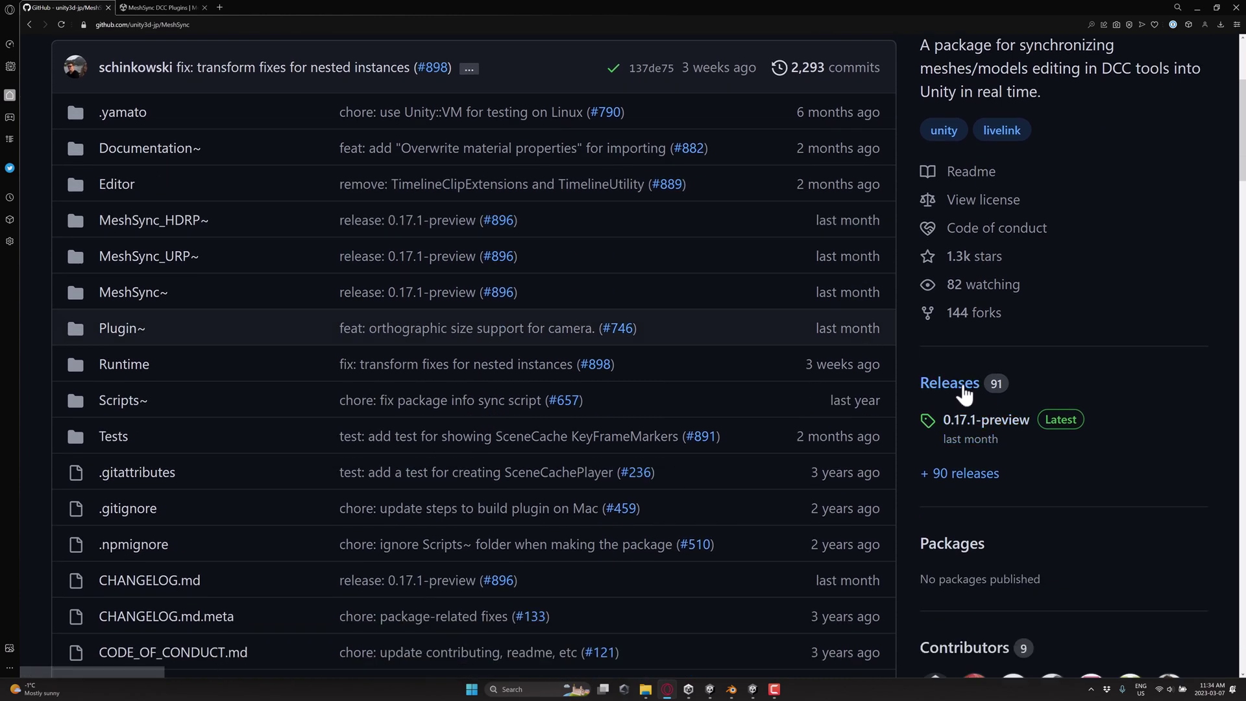
{"action": "left_click", "coordinate": [965, 389]}
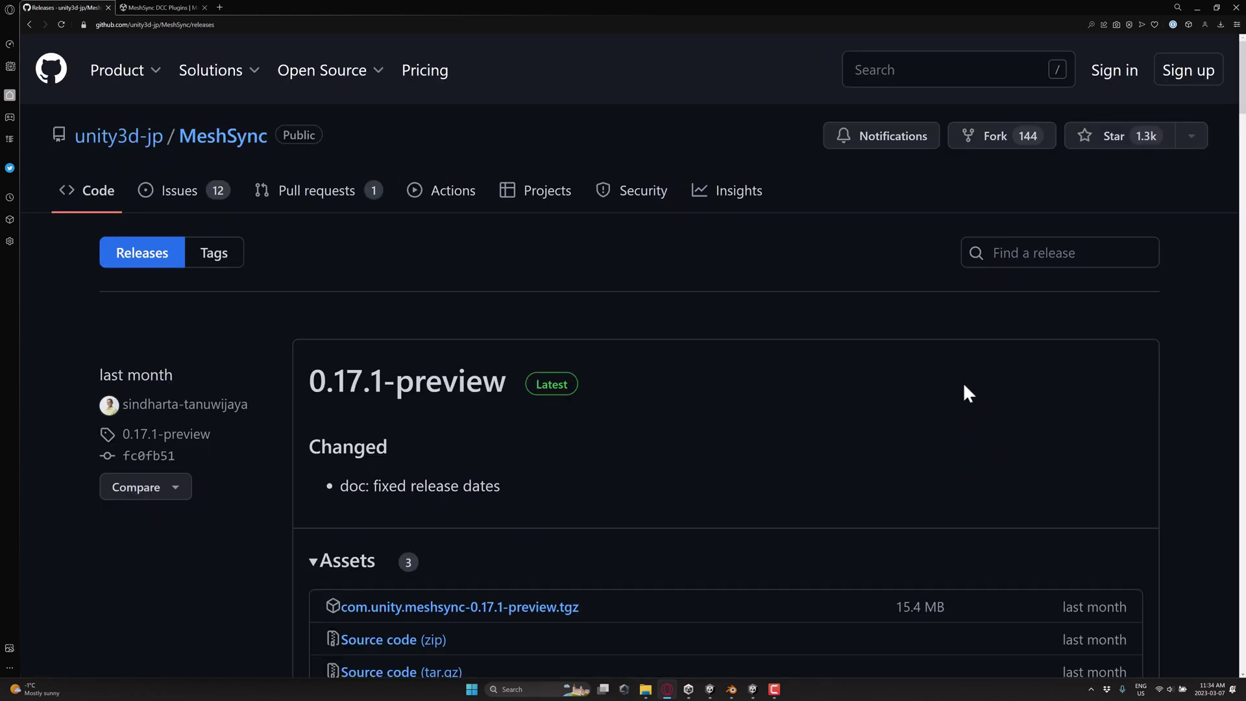
{"action": "scroll", "coordinate": [566, 484], "scroll_direction": "down", "scroll_amount": 2}
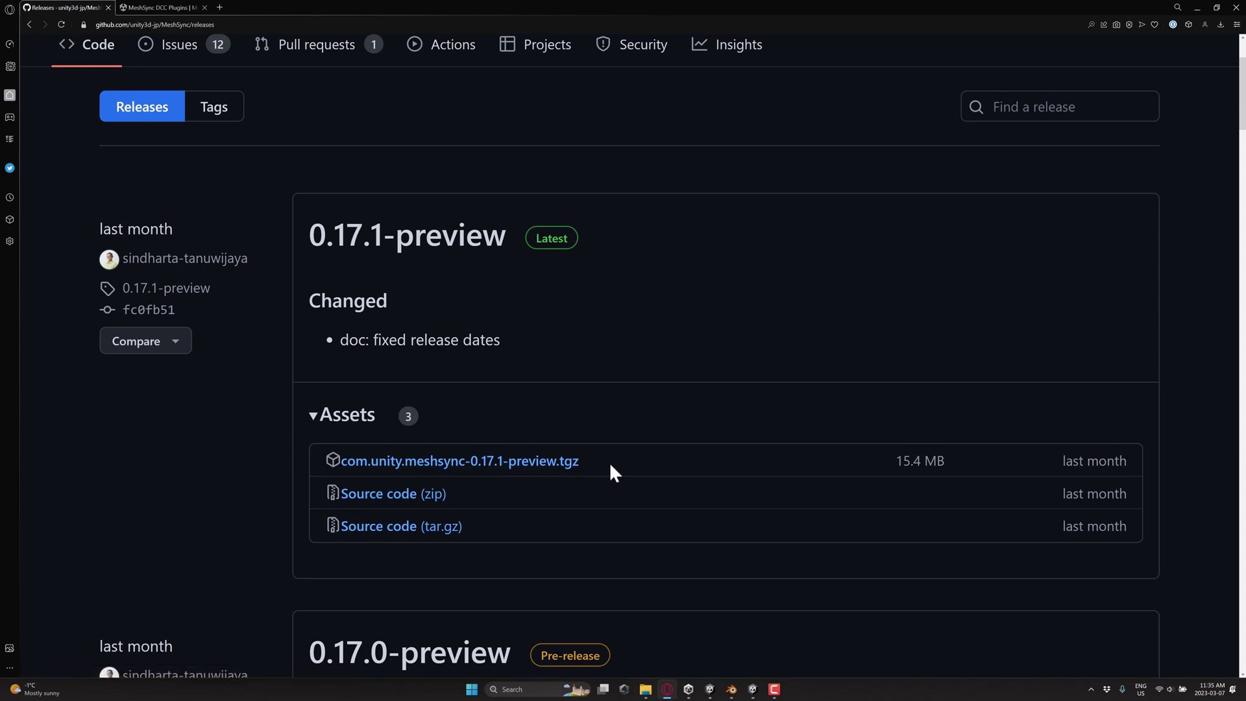
{"action": "left_click", "coordinate": [752, 690]}
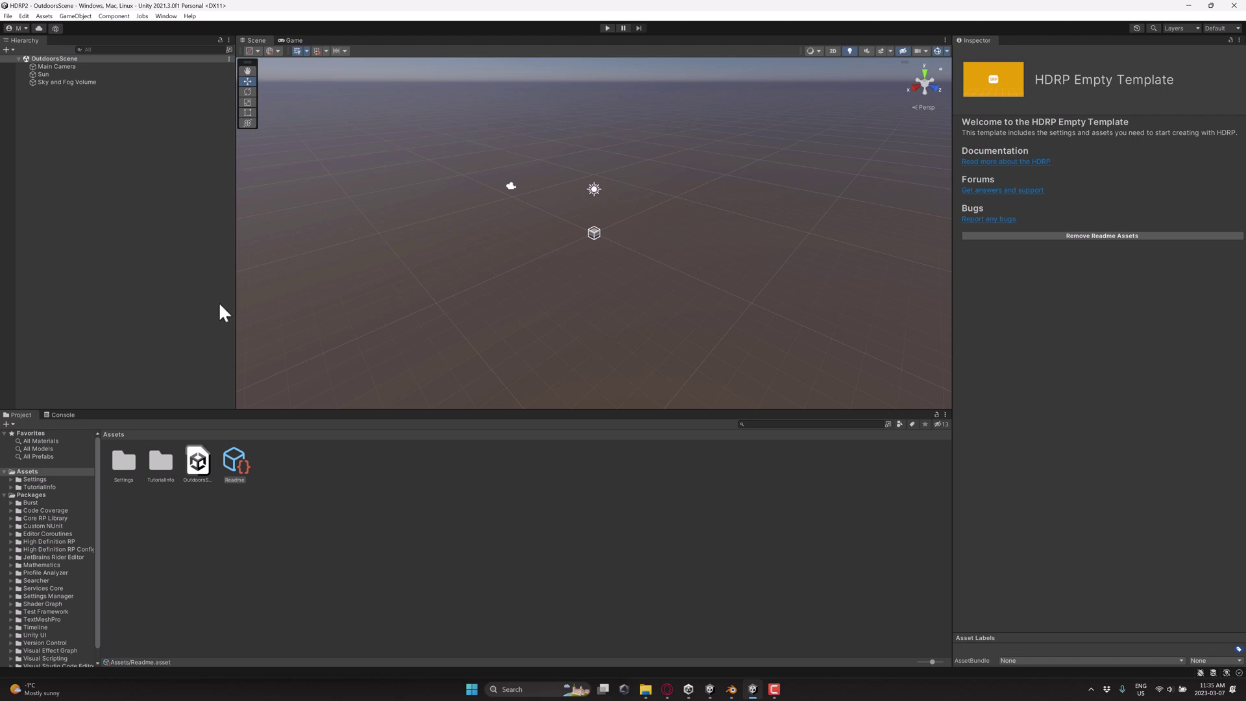
Add the com.unity.meshsync 0.17.1-preview tarball through Package Manager's Add package from tarball
{"action": "left_click", "coordinate": [173, 18]}
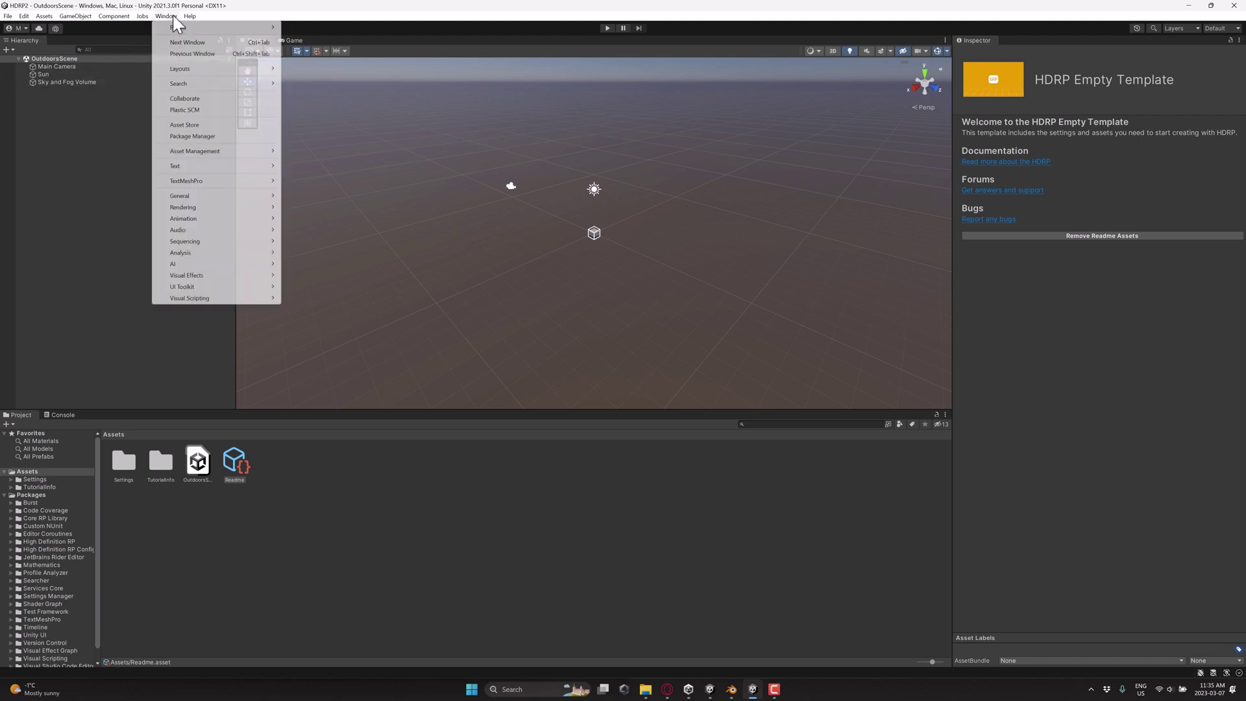
{"action": "left_click", "coordinate": [197, 136]}
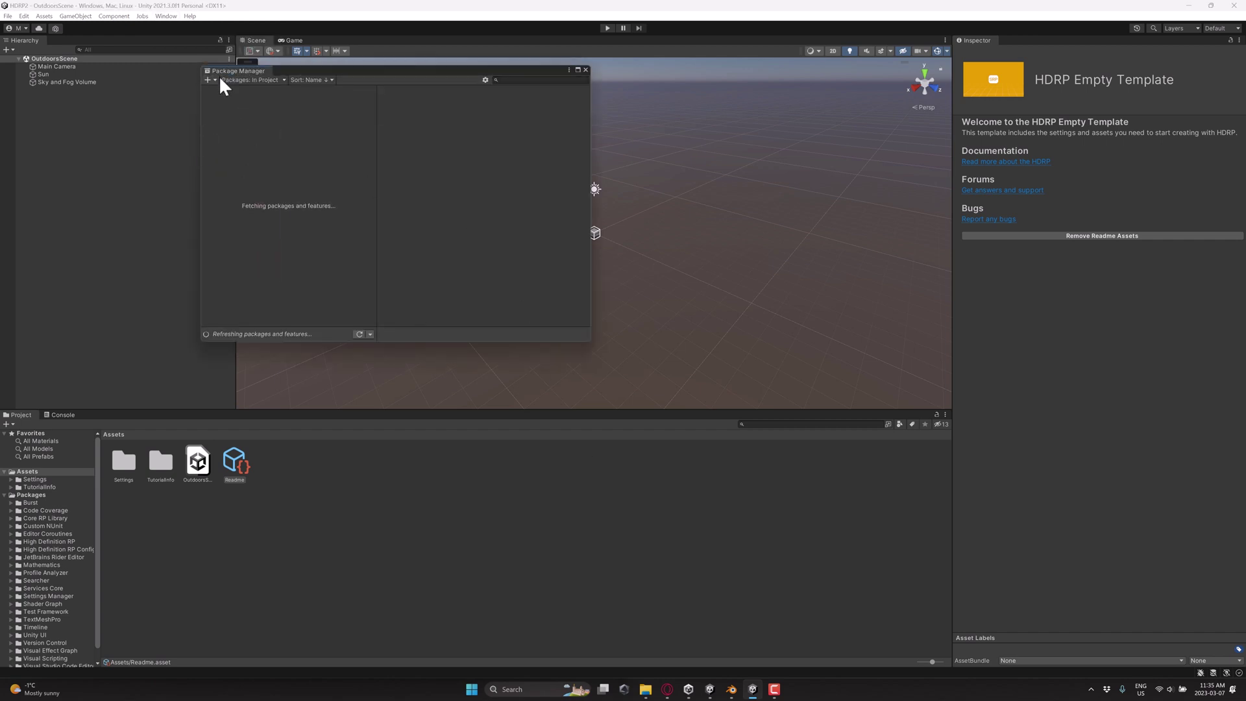
{"action": "left_click", "coordinate": [210, 80]}
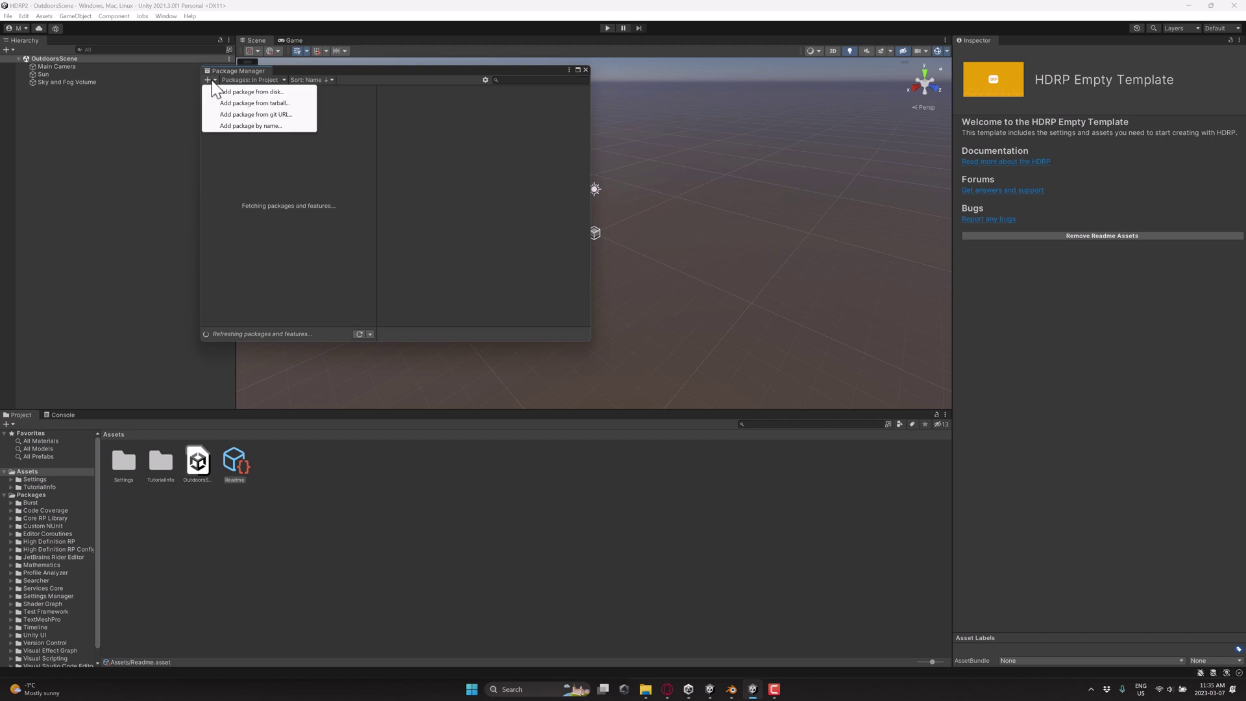
{"action": "left_click", "coordinate": [272, 102]}
{"action": "left_click", "coordinate": [161, 110]}
{"action": "left_click", "coordinate": [502, 357]}
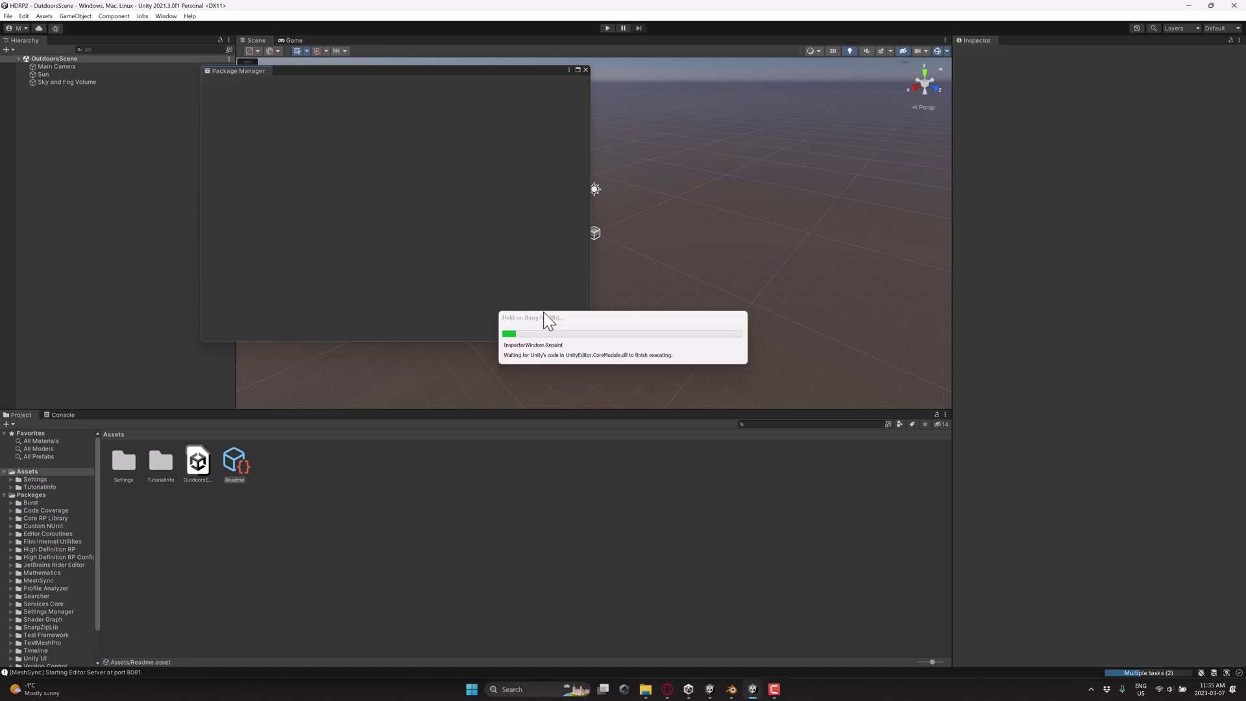
{"action": "left_click", "coordinate": [585, 69]}
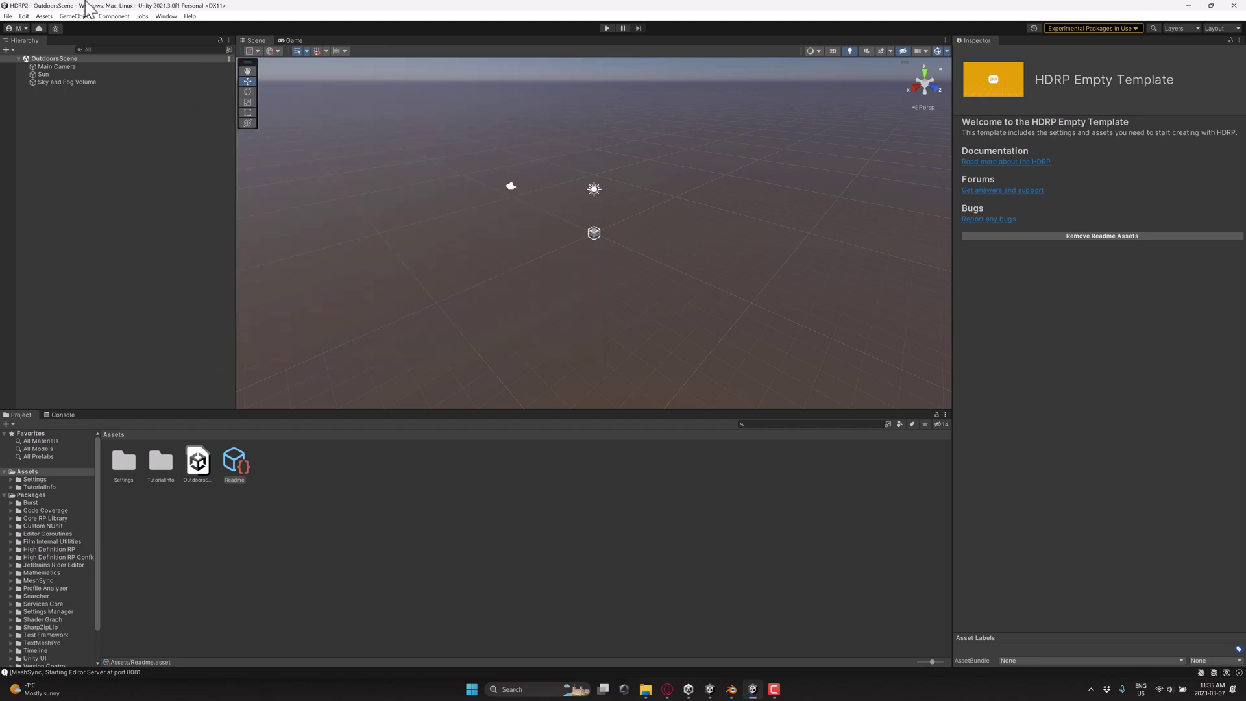
Show the MeshSync preferences page to verify the Blender 3.3 plugin is installed
{"action": "left_click", "coordinate": [23, 15]}
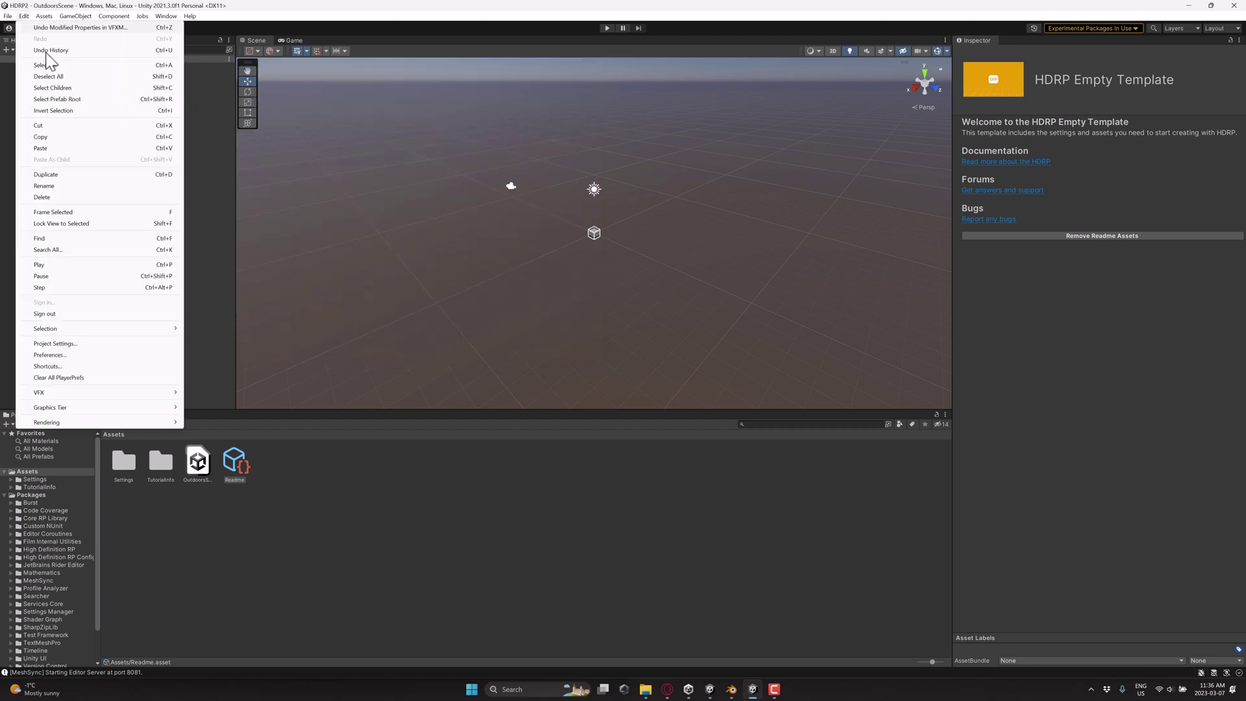
{"action": "left_click", "coordinate": [58, 354]}
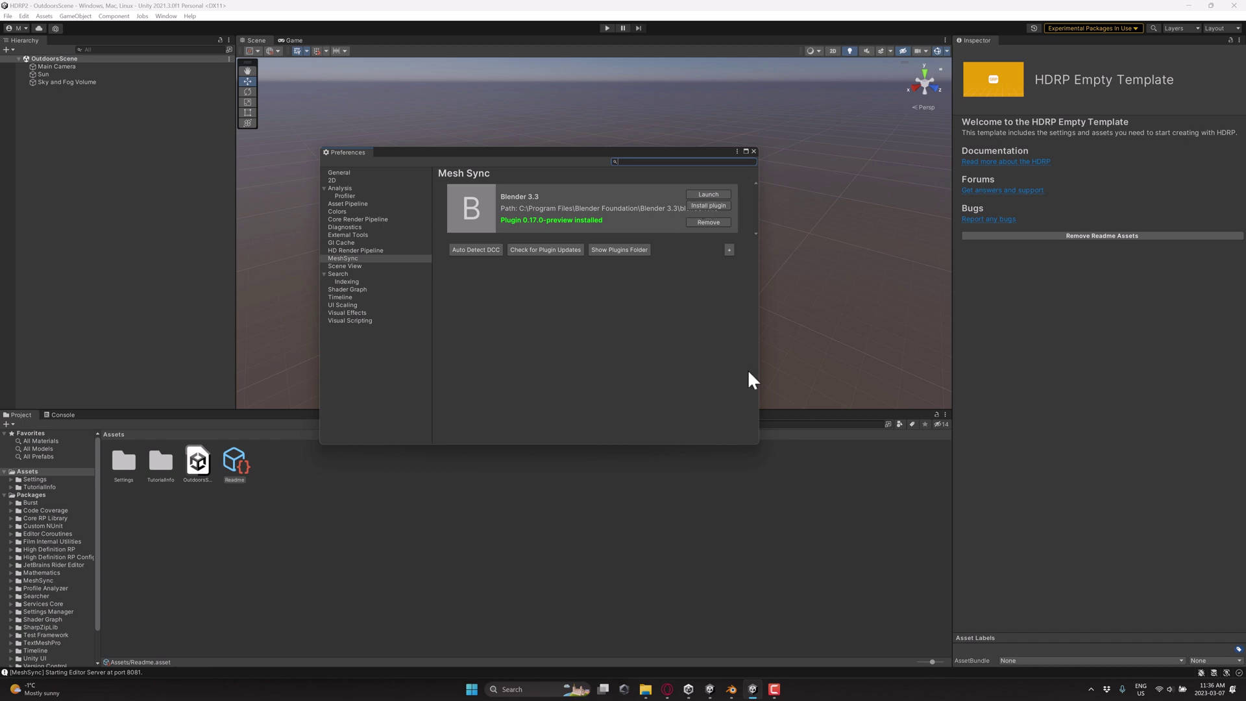
Start a new General file in Blender without saving, maximized with the default cube in view
{"action": "left_click", "coordinate": [731, 689]}
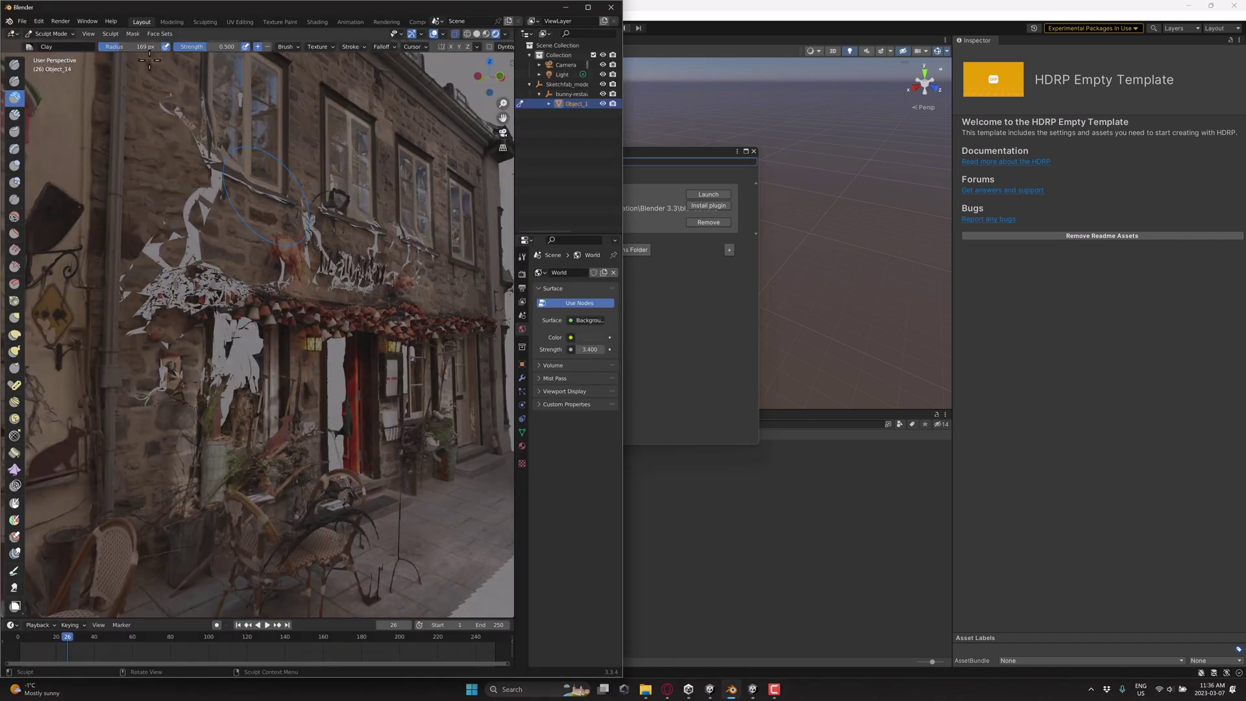
{"action": "left_click", "coordinate": [23, 21]}
{"action": "mouse_move", "coordinate": [33, 32]}
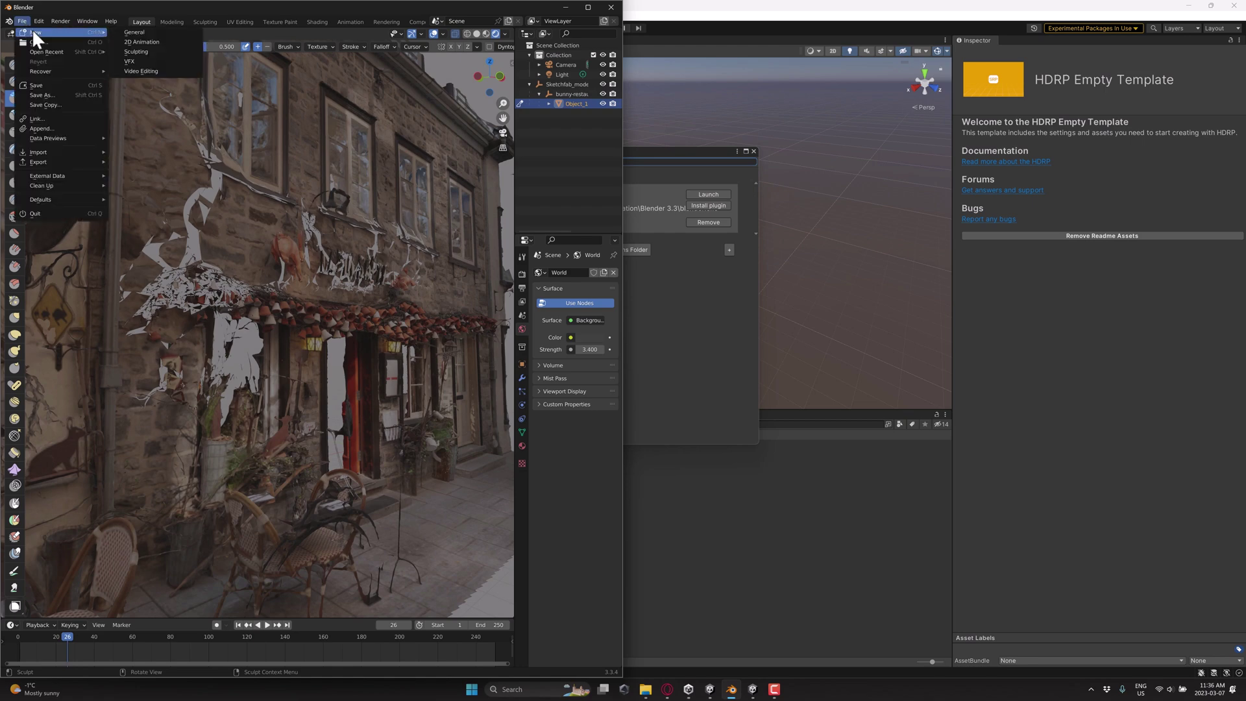
{"action": "left_click", "coordinate": [133, 32]}
{"action": "left_click", "coordinate": [326, 368]}
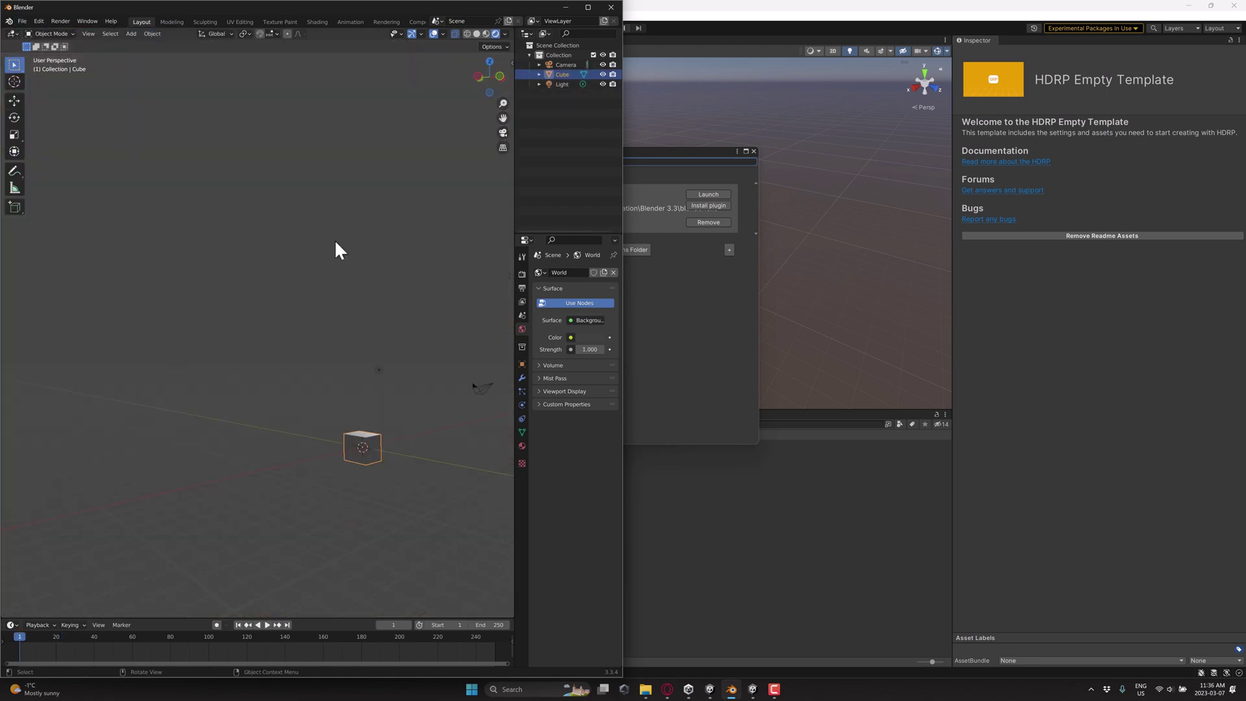
{"action": "double_click", "coordinate": [465, 7]}
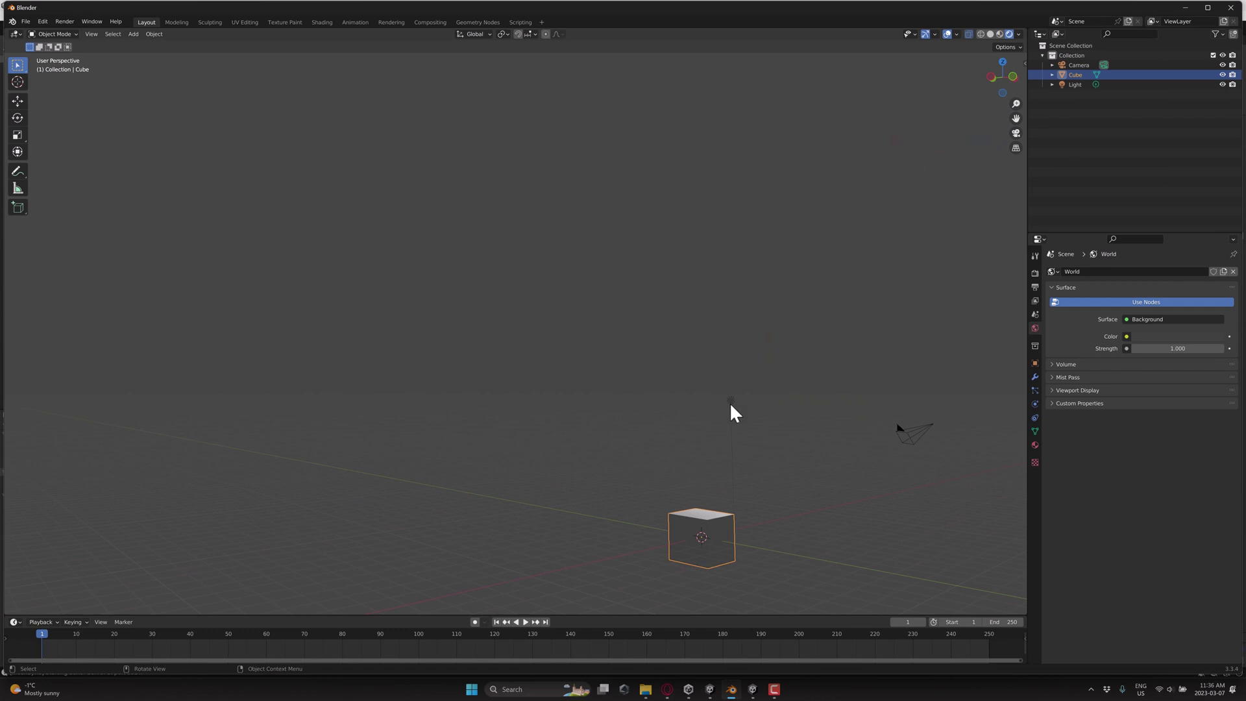
{"action": "middle_click_drag", "start_coordinate": [730, 403], "coordinate": [688, 411]}
{"action": "key", "text": "shift+grave"}
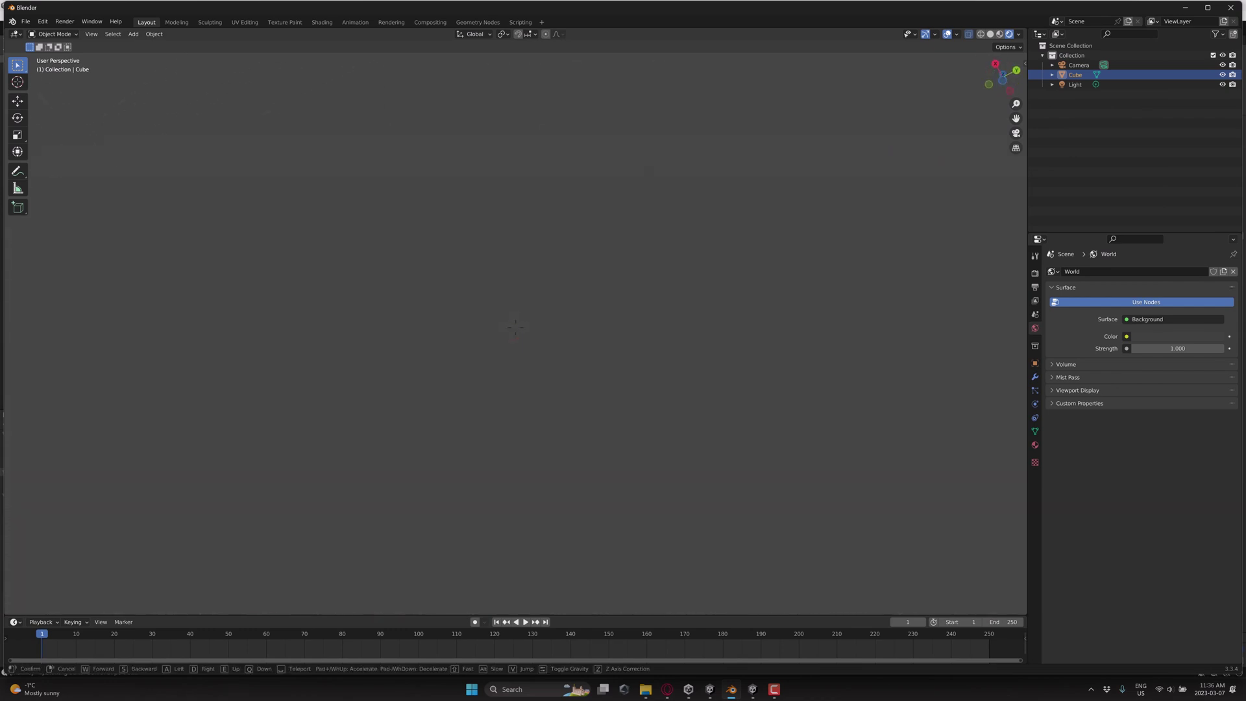
{"action": "key", "text": "Escape"}
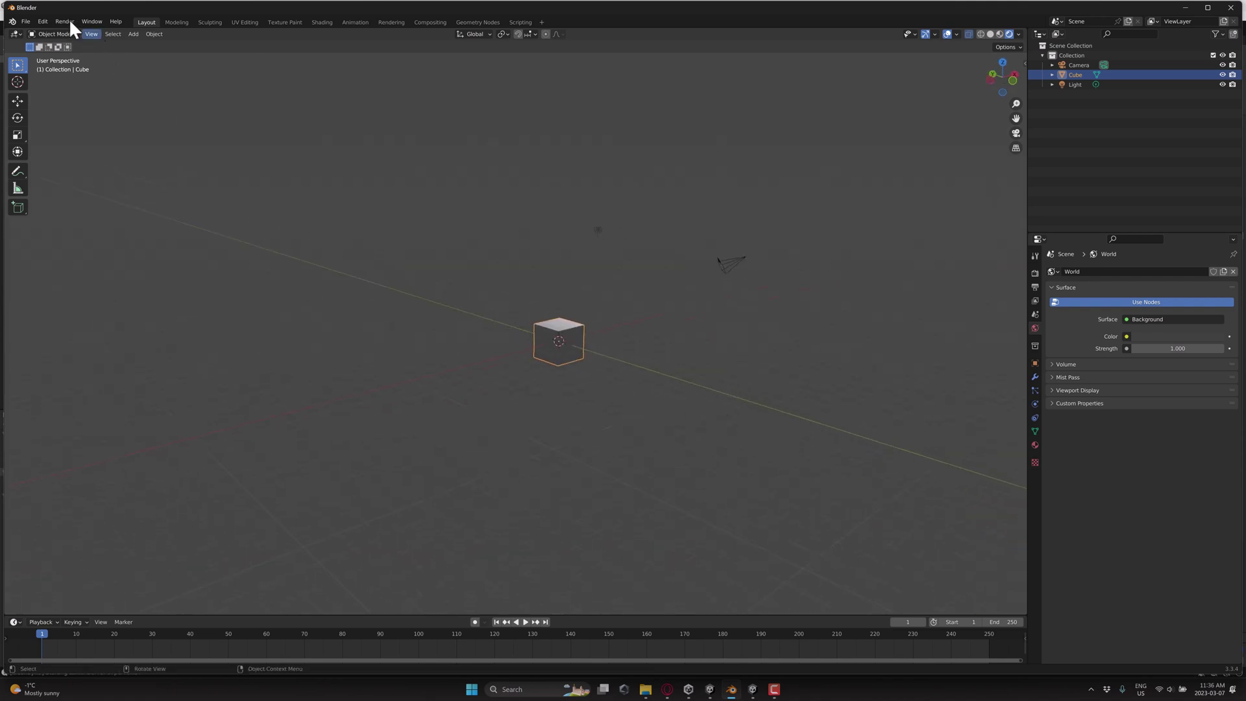
Search Blender's add-on preferences for 'sync' to find Unity Mesh Sync
{"action": "left_click", "coordinate": [44, 22]}
{"action": "left_click", "coordinate": [83, 158]}
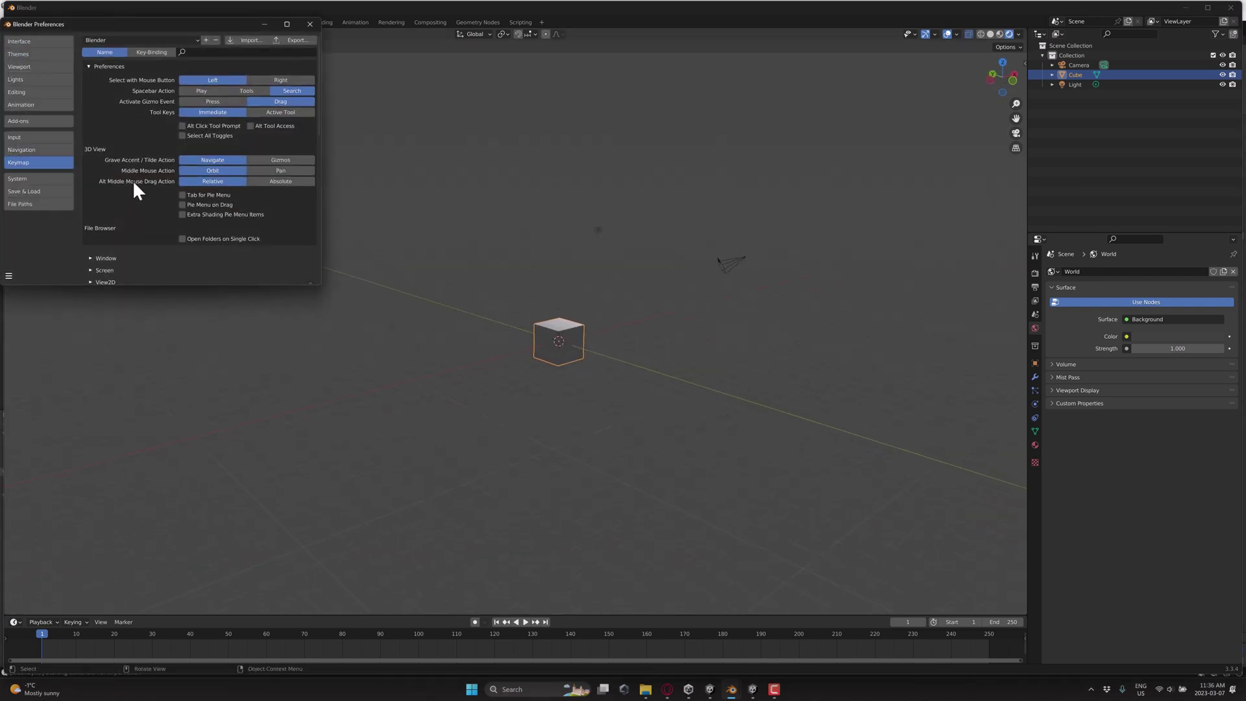
{"action": "left_click", "coordinate": [37, 121]}
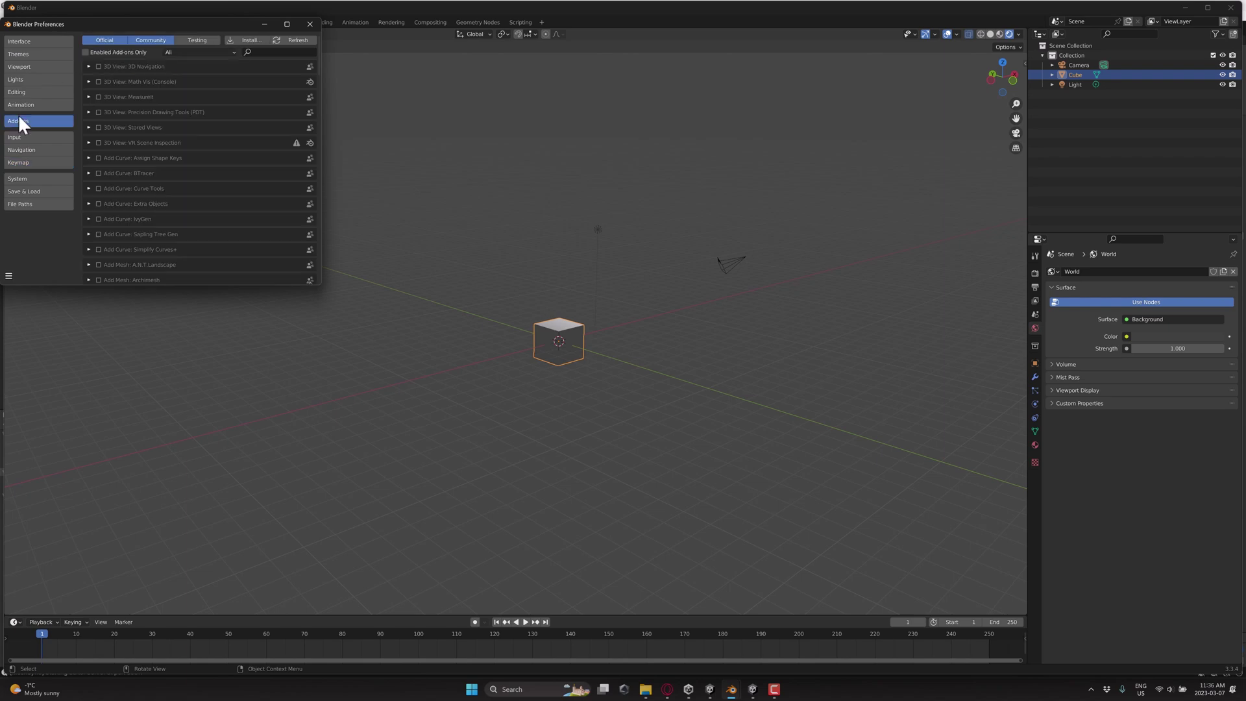
{"action": "type", "text": "sync"}
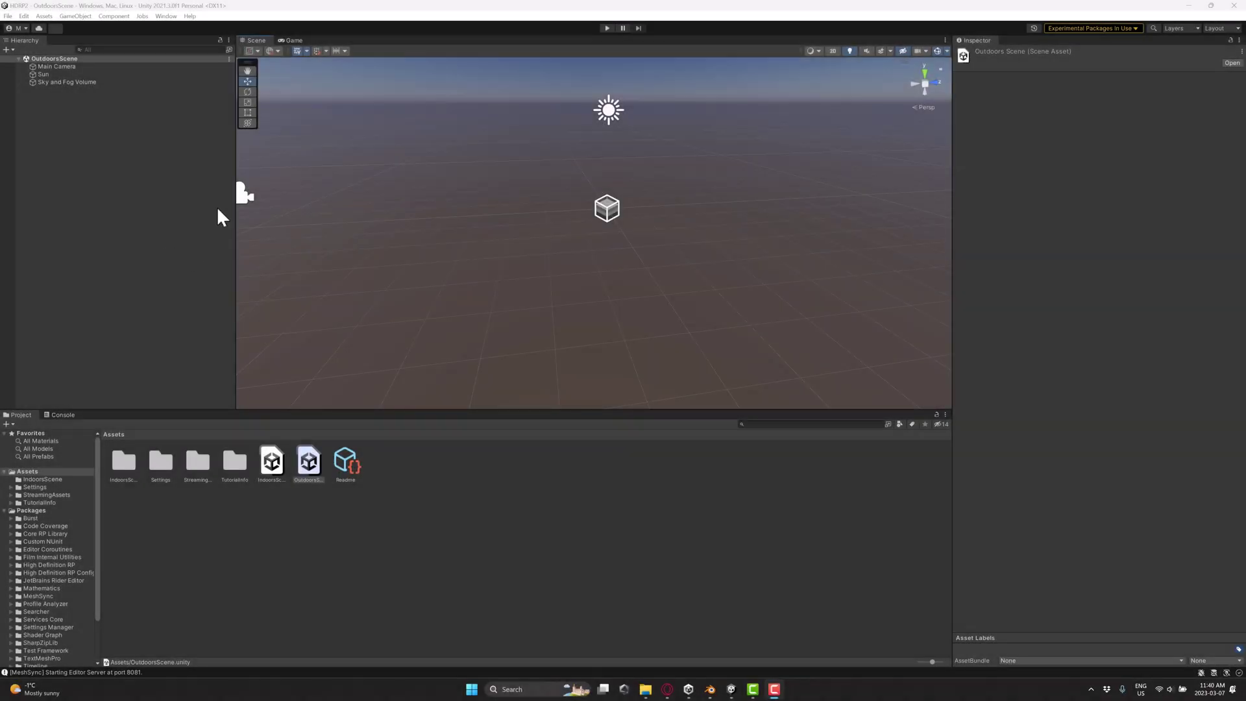
Add a MeshSync > Create Server object in the Hierarchy and enlarge the Scene view
{"action": "left_click", "coordinate": [55, 59]}
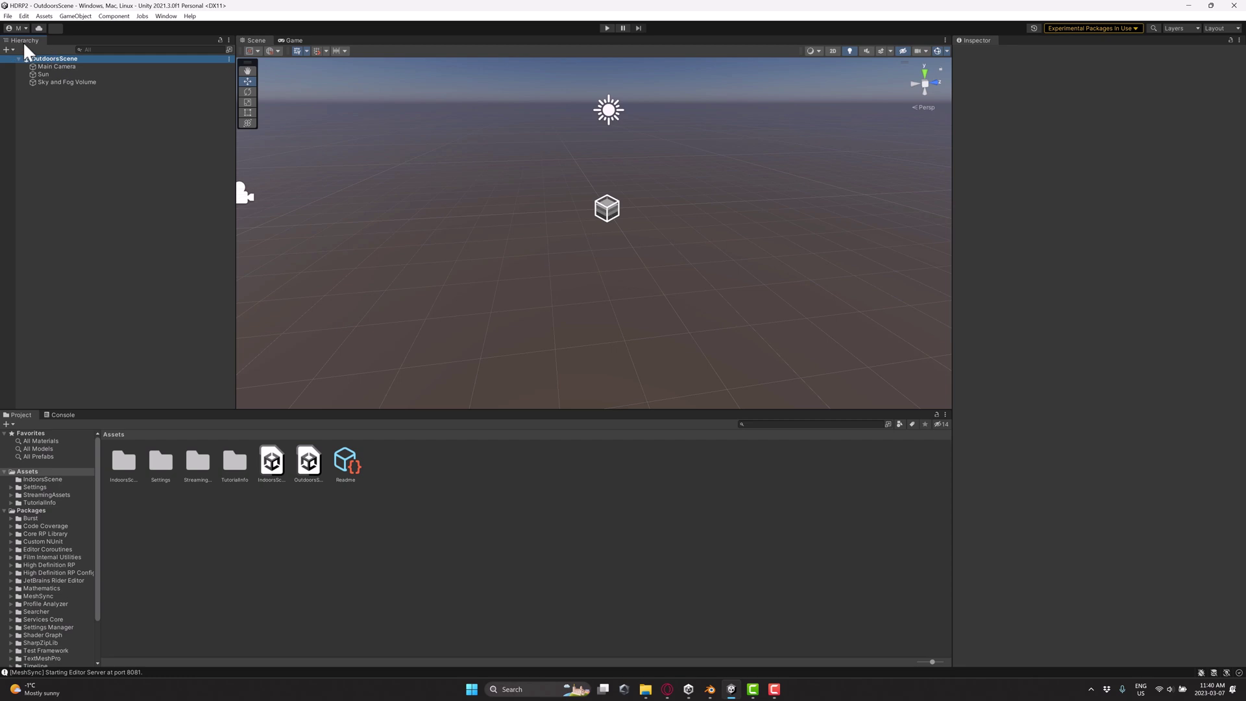
{"action": "left_click", "coordinate": [7, 50]}
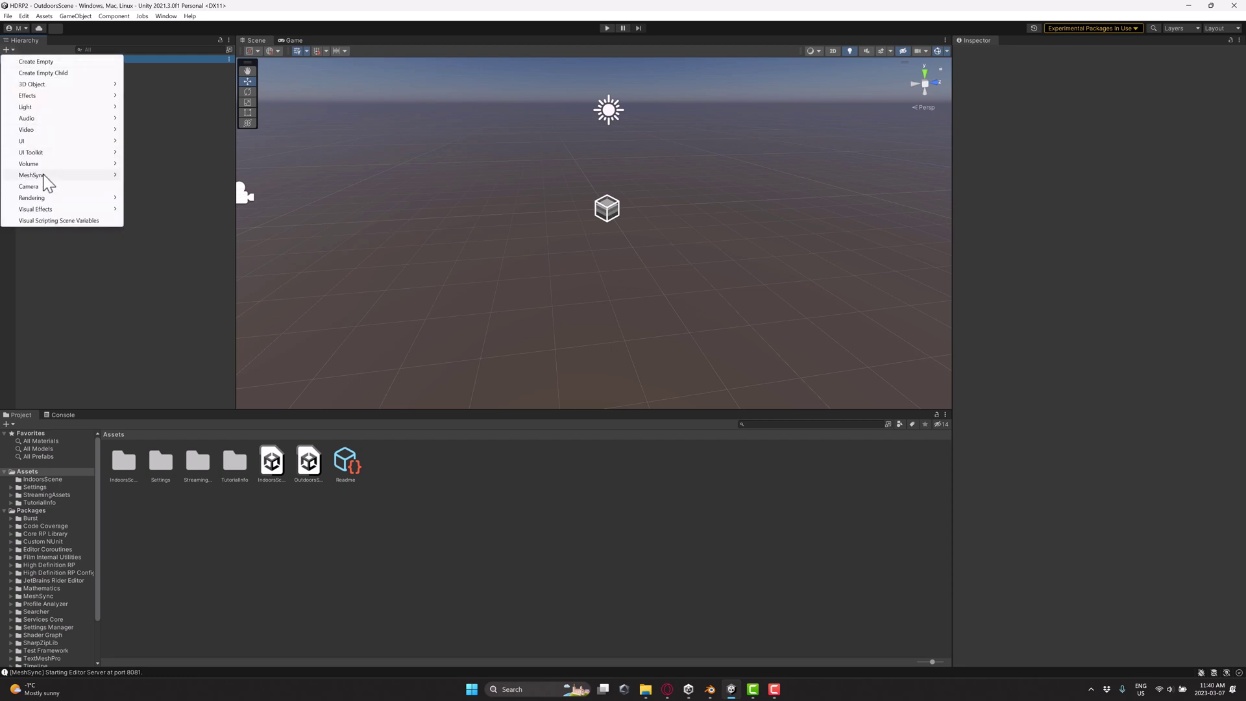
{"action": "mouse_move", "coordinate": [45, 175]}
{"action": "left_click", "coordinate": [174, 174]}
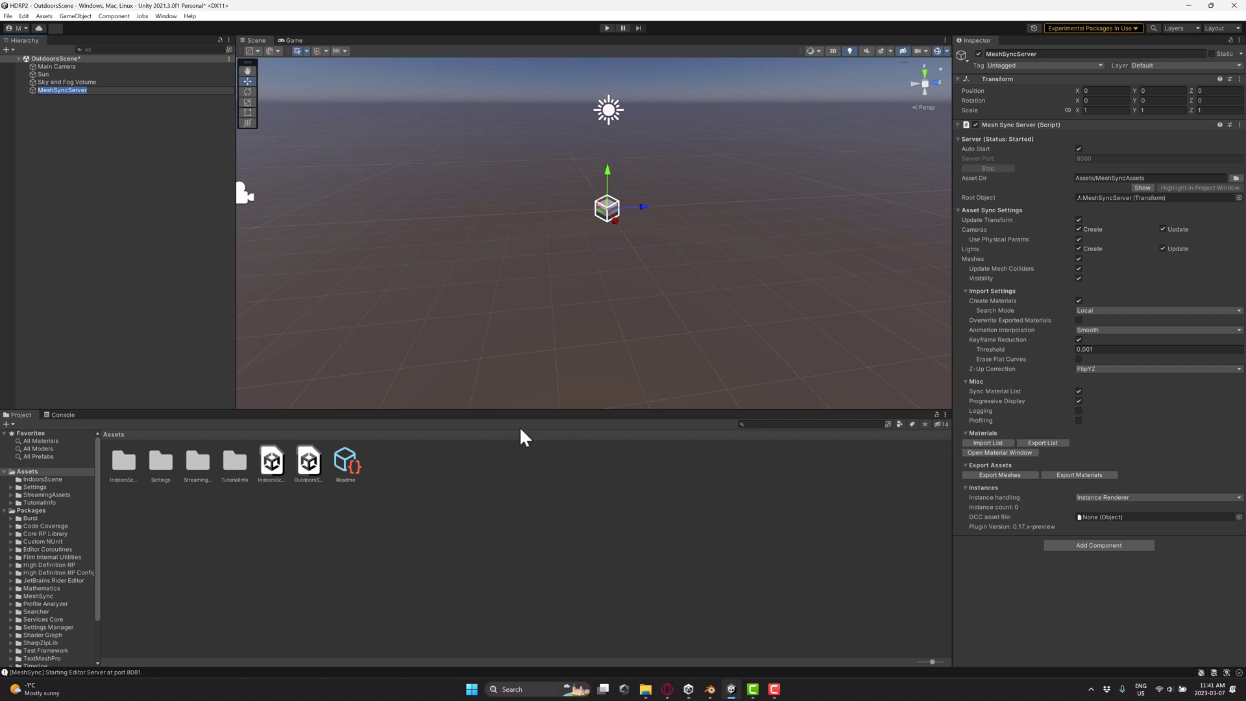
{"action": "left_click_drag", "start_coordinate": [551, 410], "coordinate": [580, 536]}
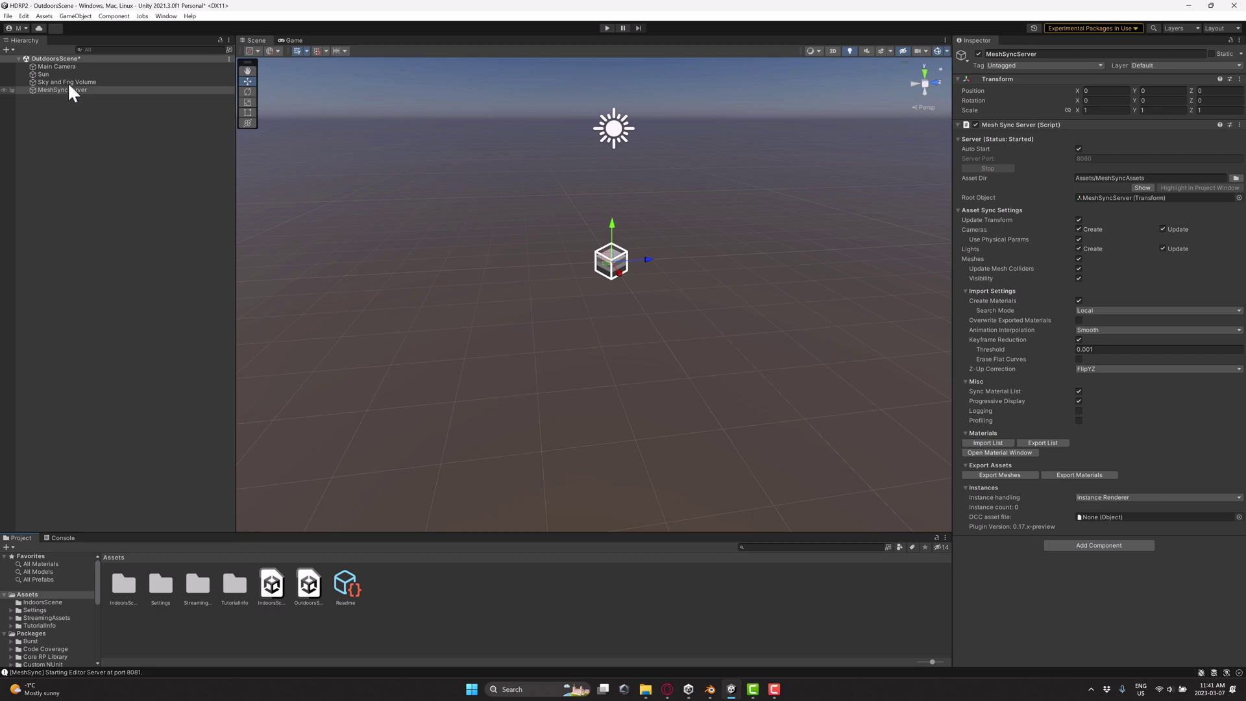
Scale the default cube about 2.9 times and show the N sidebar's MeshSync settings
{"action": "left_click", "coordinate": [710, 688]}
{"action": "middle_click_drag", "start_coordinate": [526, 384], "coordinate": [540, 387]}
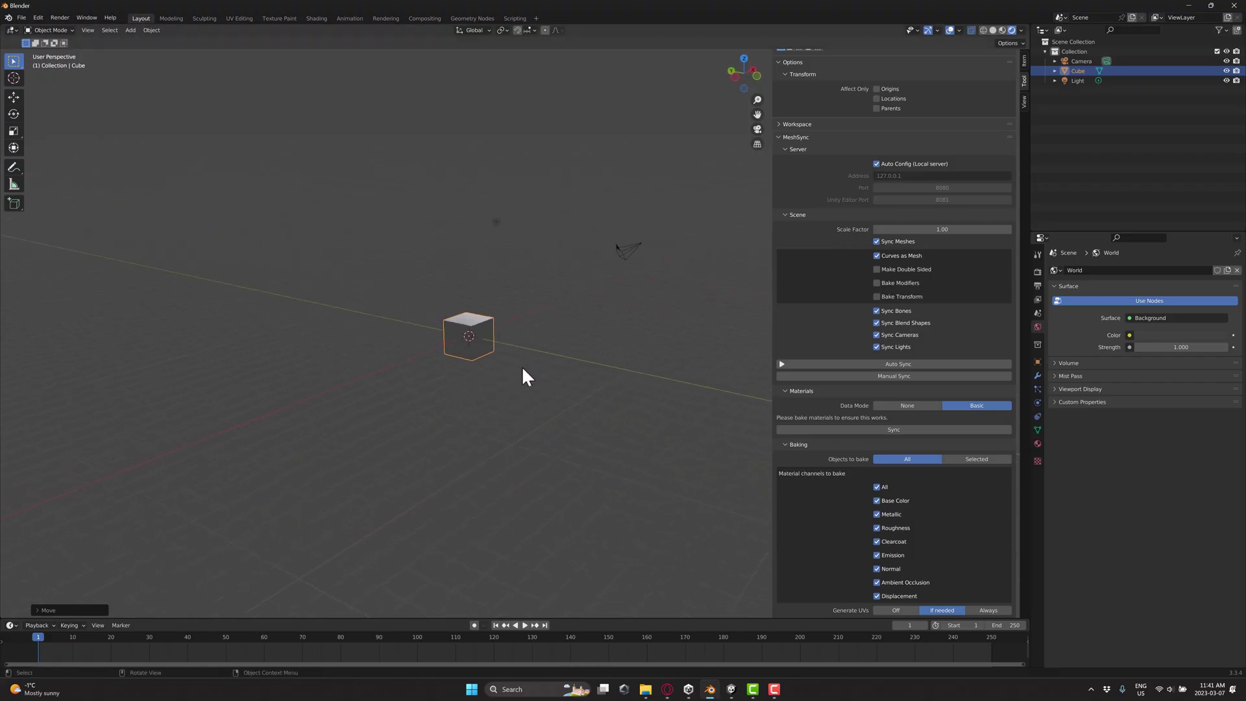
{"action": "key", "text": "s"}
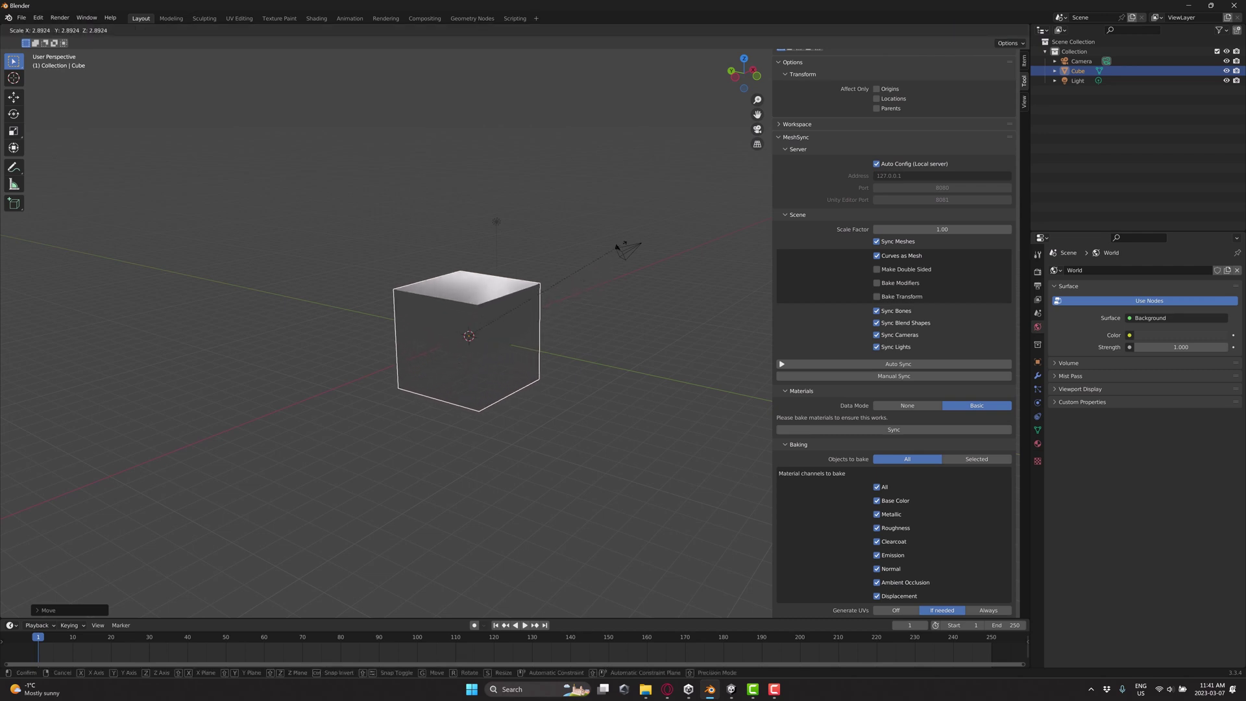
{"action": "left_click", "coordinate": [621, 247]}
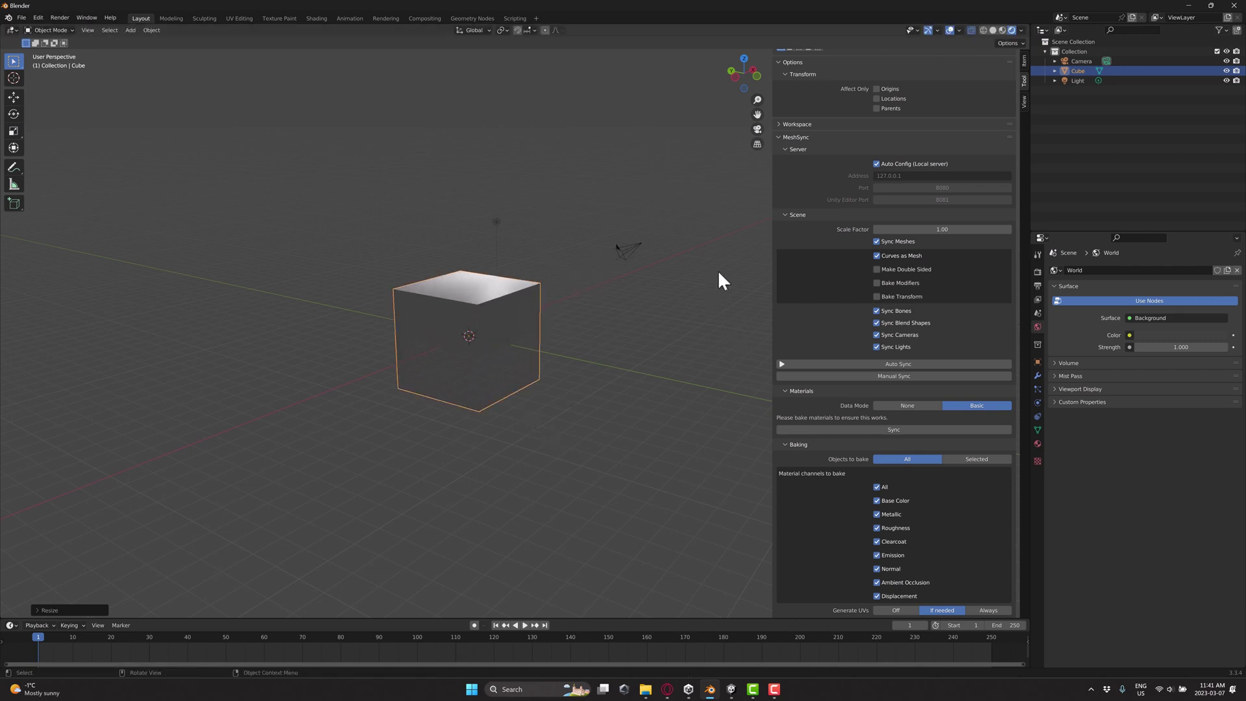
{"action": "key", "text": "n"}
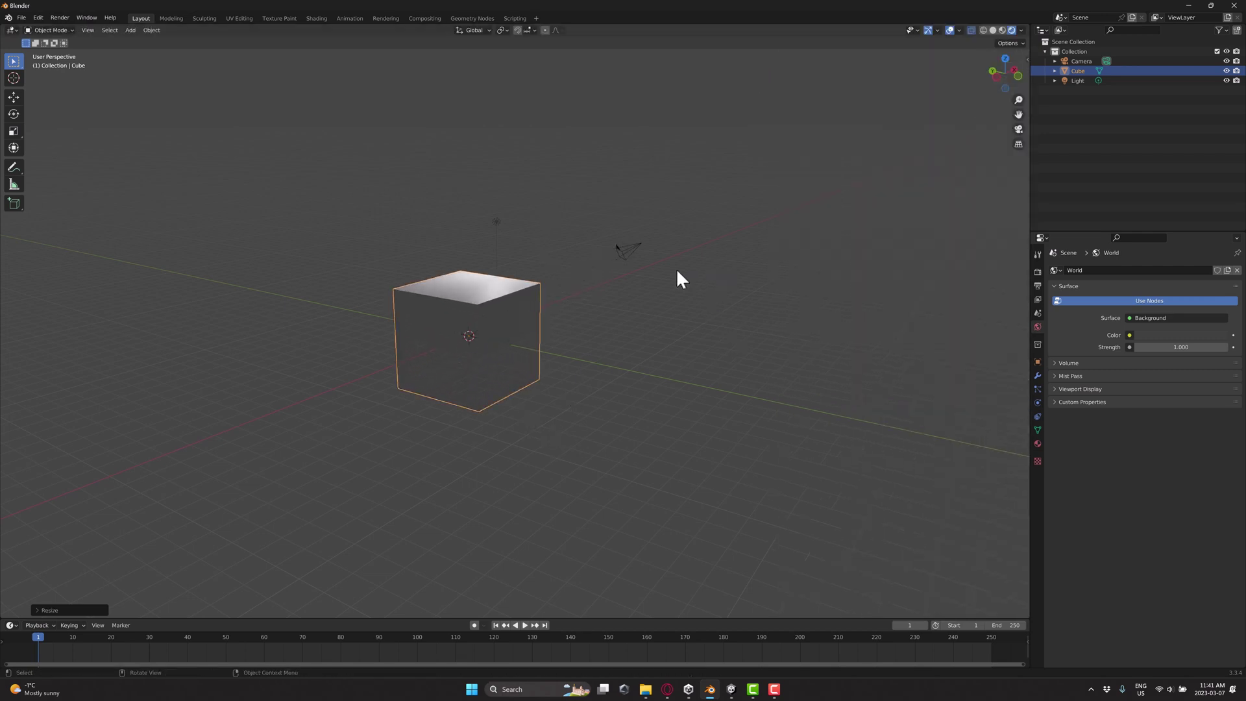
{"action": "left_click", "coordinate": [1026, 59]}
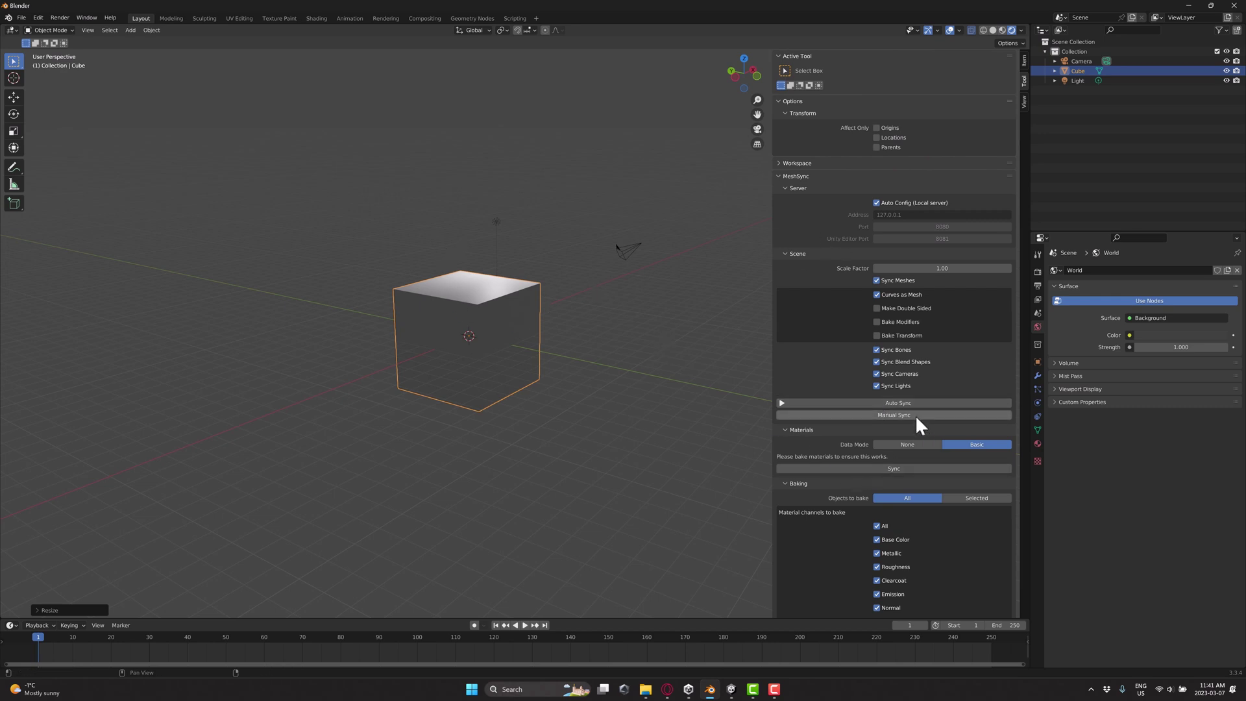
Tile Unity on the left half of the screen and Blender on the right
{"action": "key", "text": "alt+Tab"}
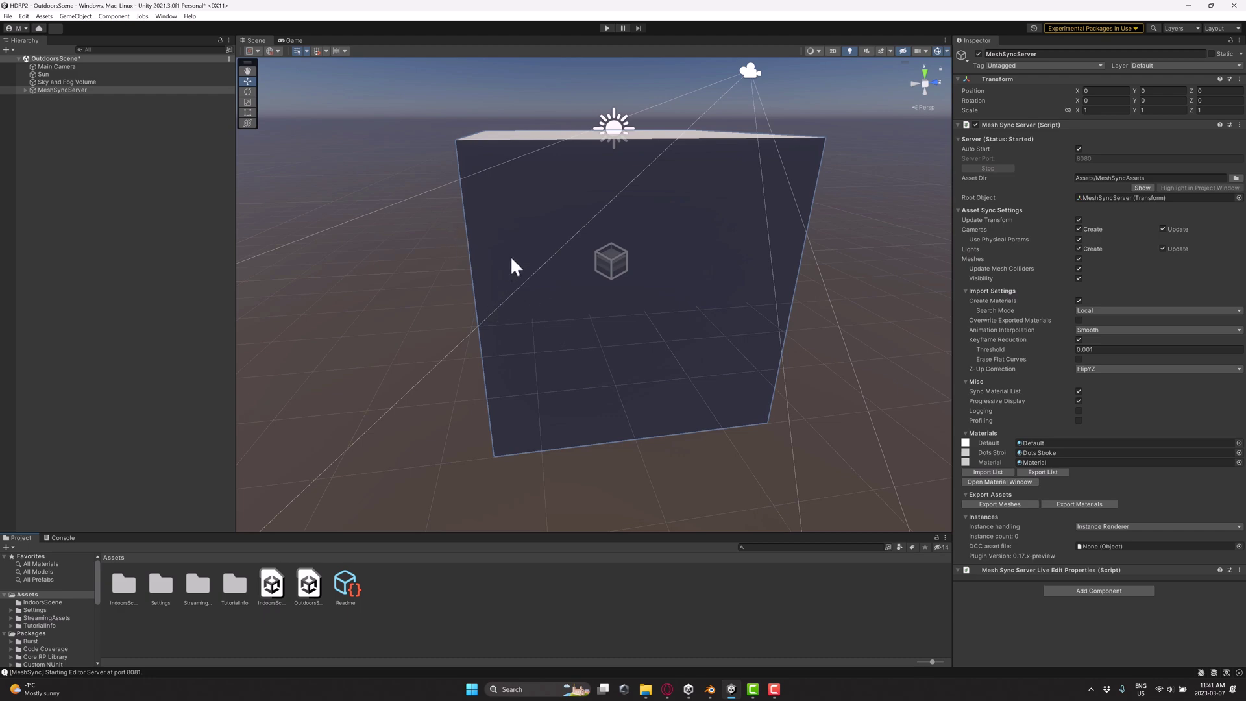
{"action": "key", "text": "super+Down"}
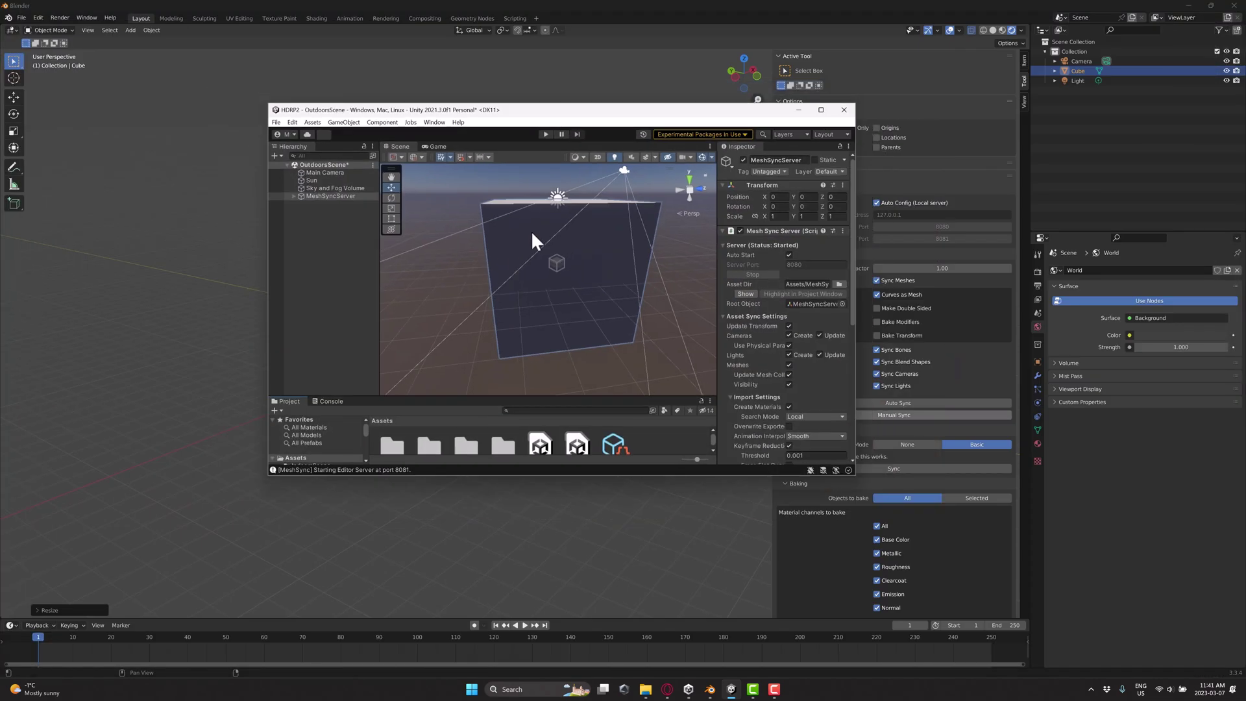
{"action": "key", "text": "super+Left"}
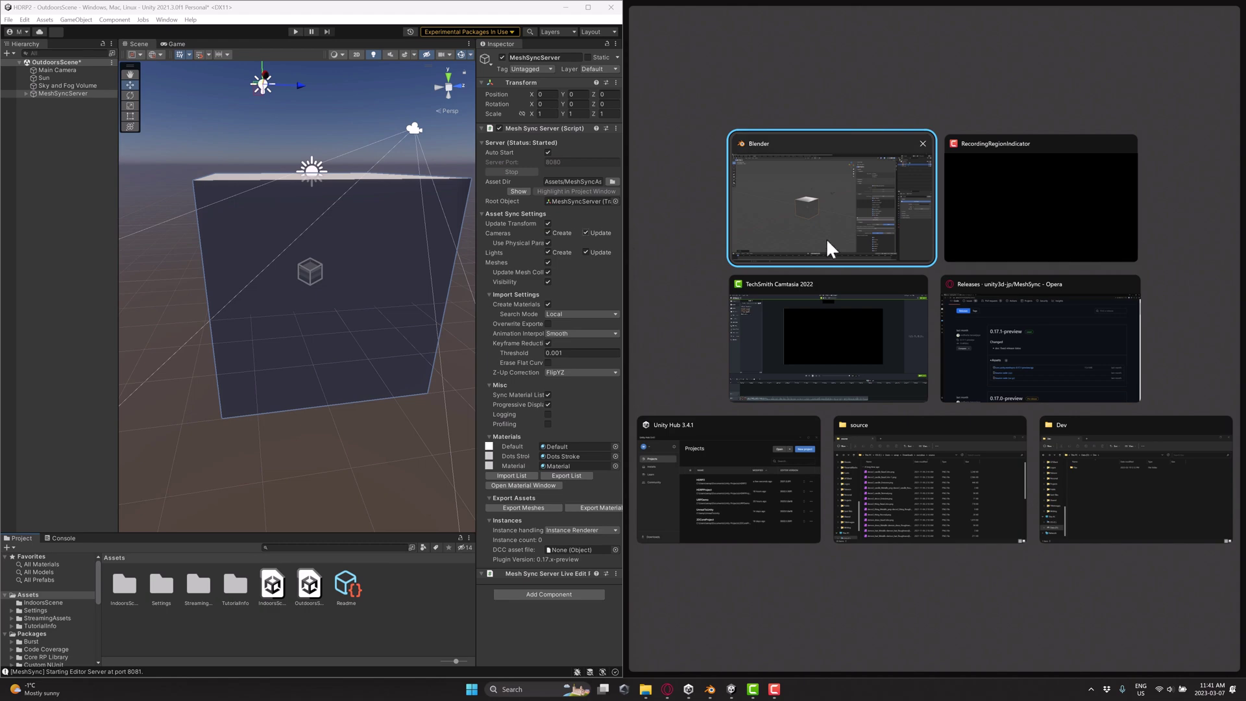
{"action": "left_click", "coordinate": [791, 212]}
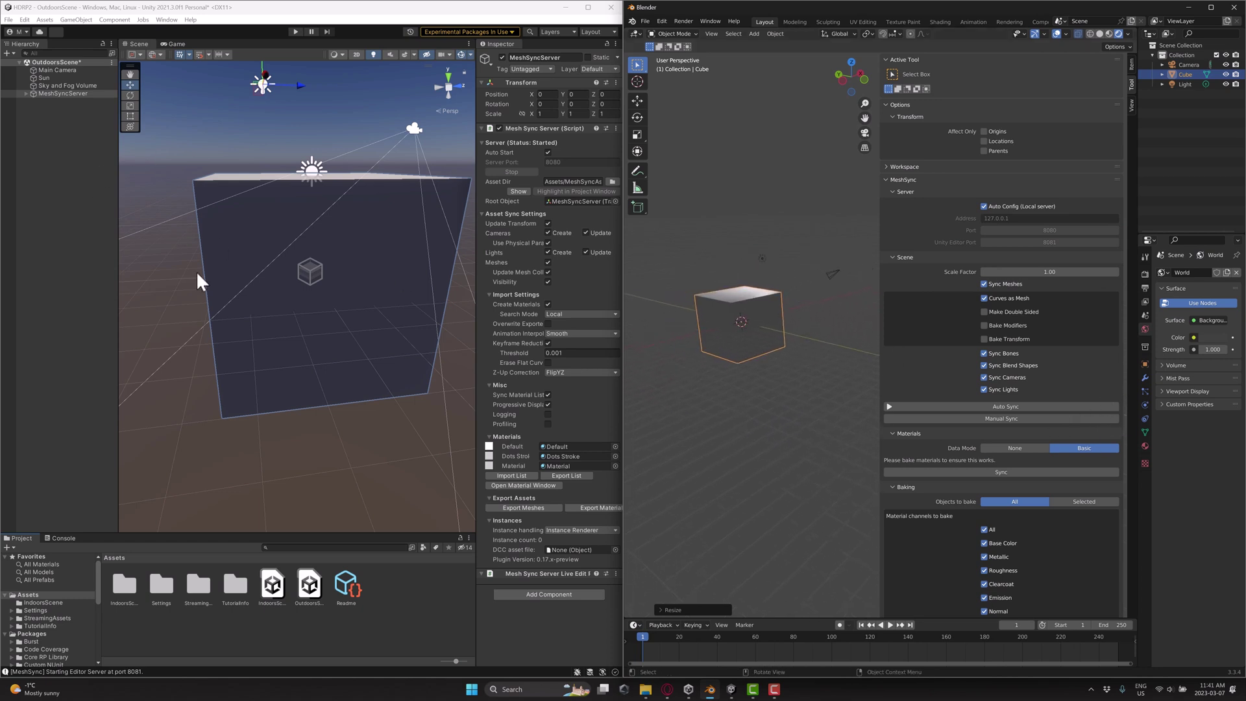
Turn on auto sync to Unity, then bevel the cube's top edge in Edit Mode
{"action": "left_click", "coordinate": [998, 403]}
{"action": "key", "text": "Tab"}
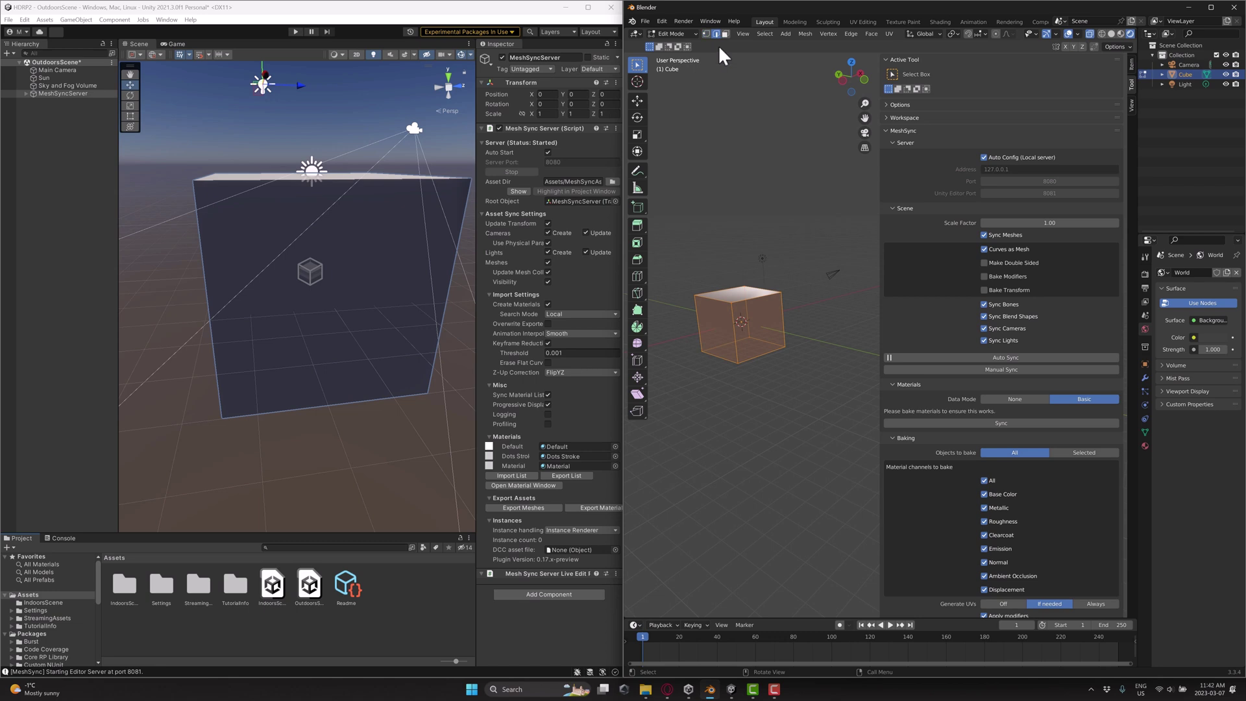
{"action": "left_click", "coordinate": [753, 296]}
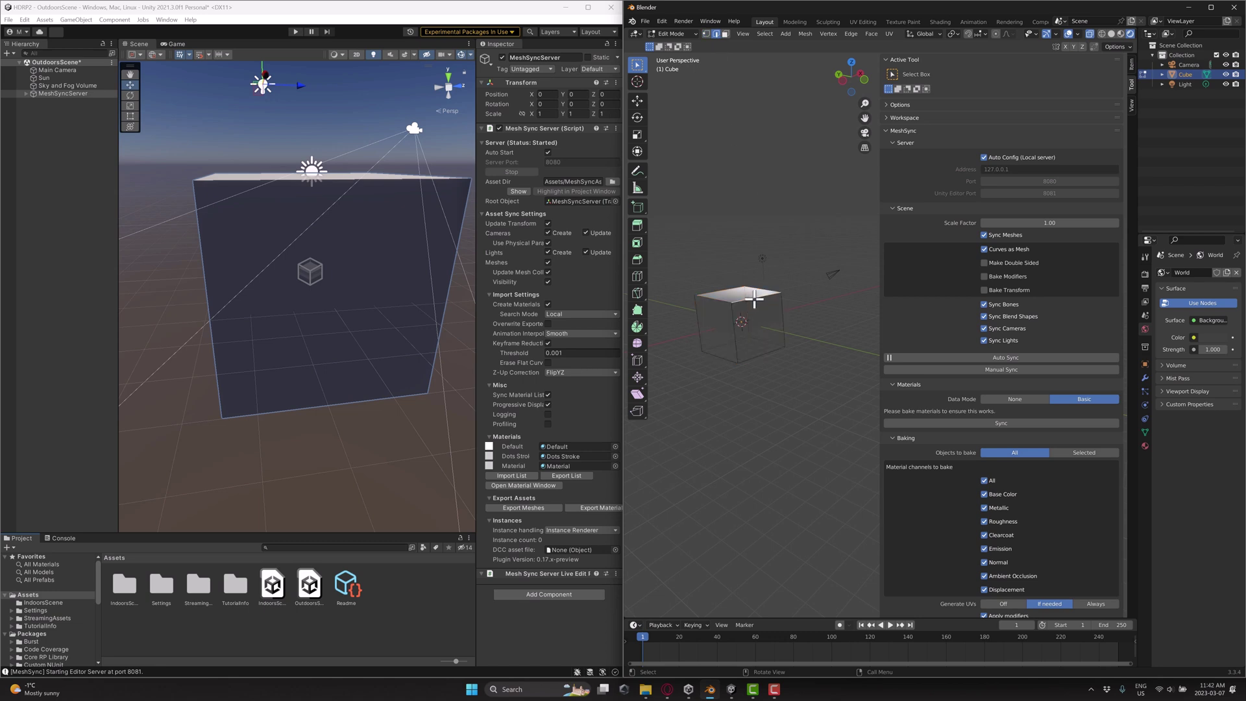
{"action": "left_click", "coordinate": [637, 257]}
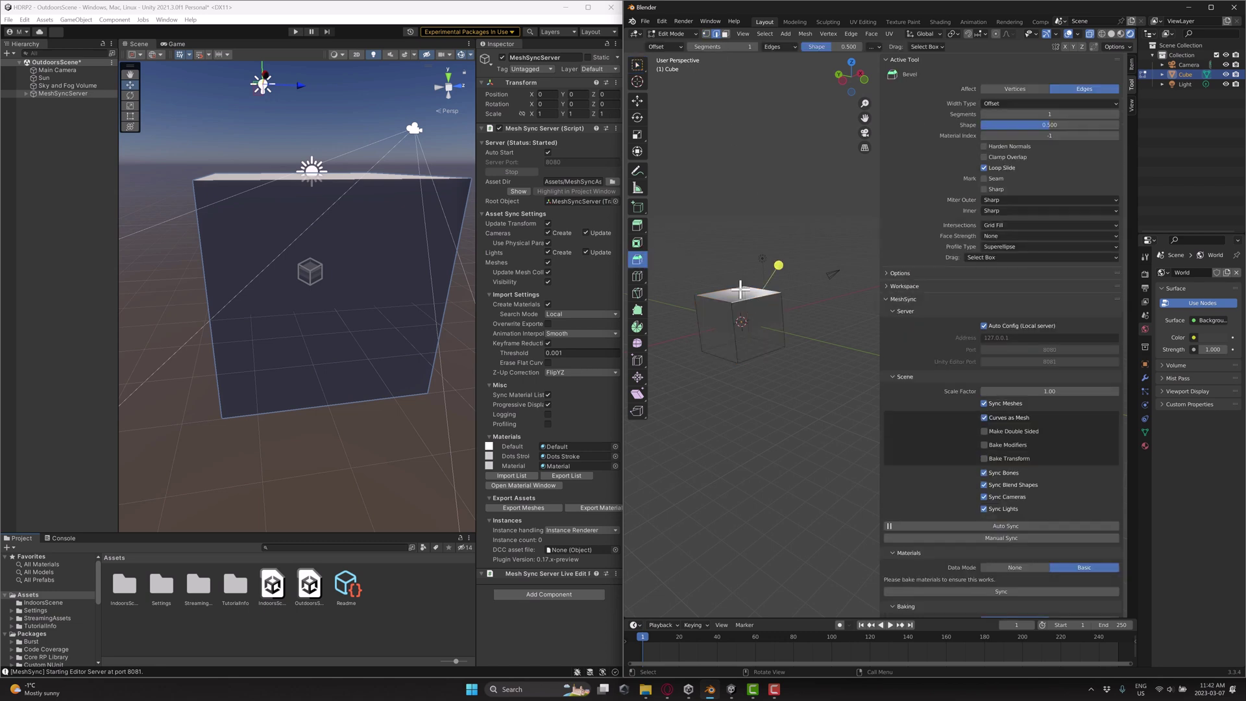
{"action": "left_click_drag", "start_coordinate": [782, 262], "coordinate": [791, 256]}
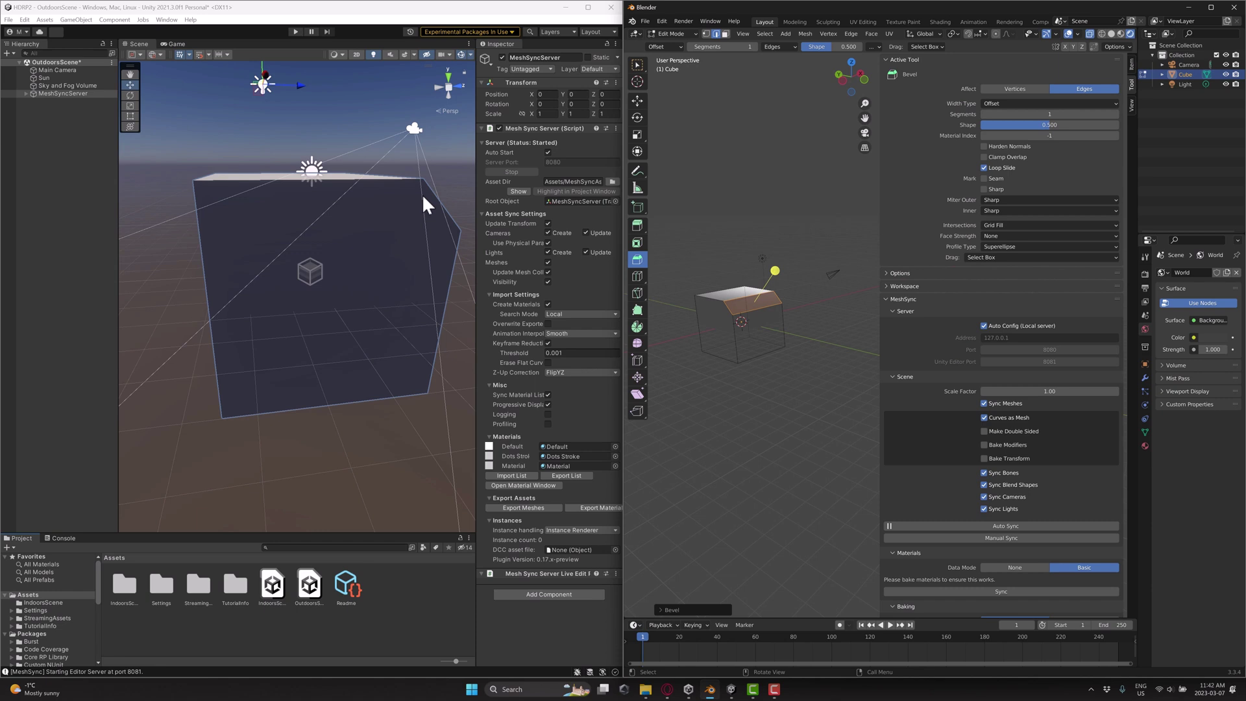
Set the bevel width to 0.5 and frame the updated cube in Unity's Scene view
{"action": "scroll", "coordinate": [957, 353], "scroll_direction": "down", "scroll_amount": 5}
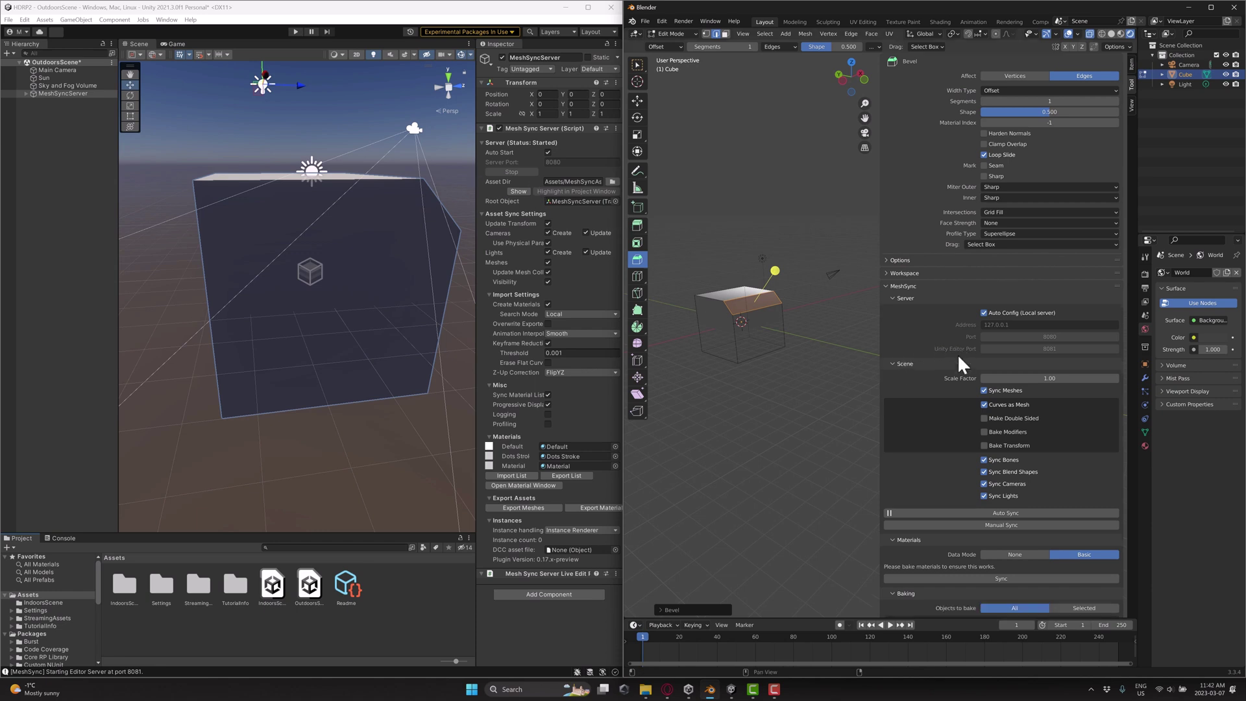
{"action": "scroll", "coordinate": [957, 353], "scroll_direction": "down", "scroll_amount": 1}
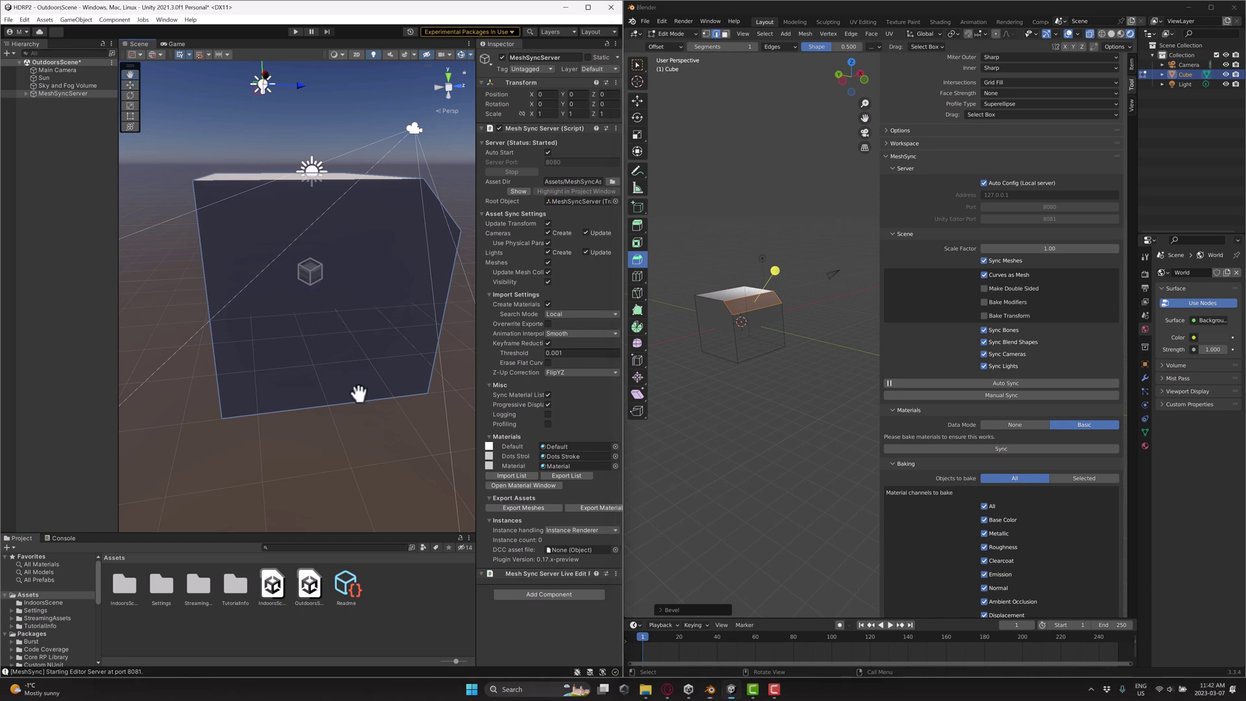
{"action": "left_click_drag", "start_coordinate": [357, 394], "coordinate": [327, 360]}
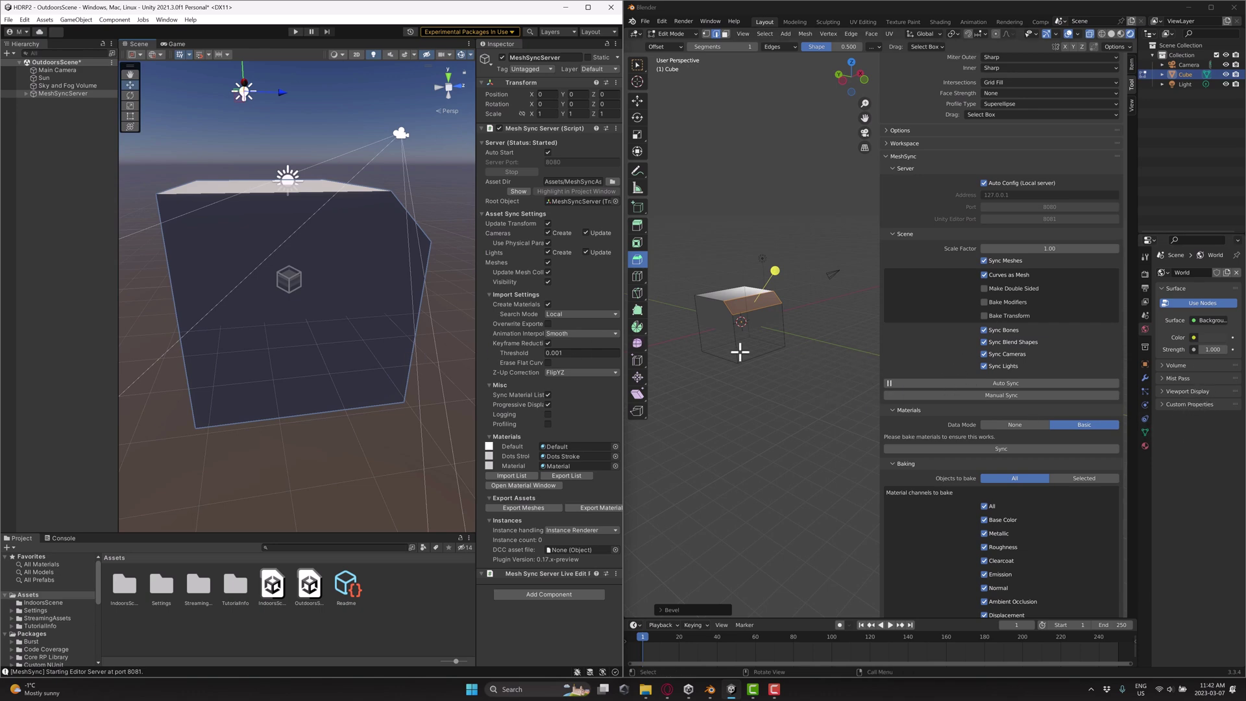
Make the cube's Base Color blue in Object Mode and bake it to individual materials
{"action": "left_click", "coordinate": [762, 205]}
{"action": "key", "text": "Tab"}
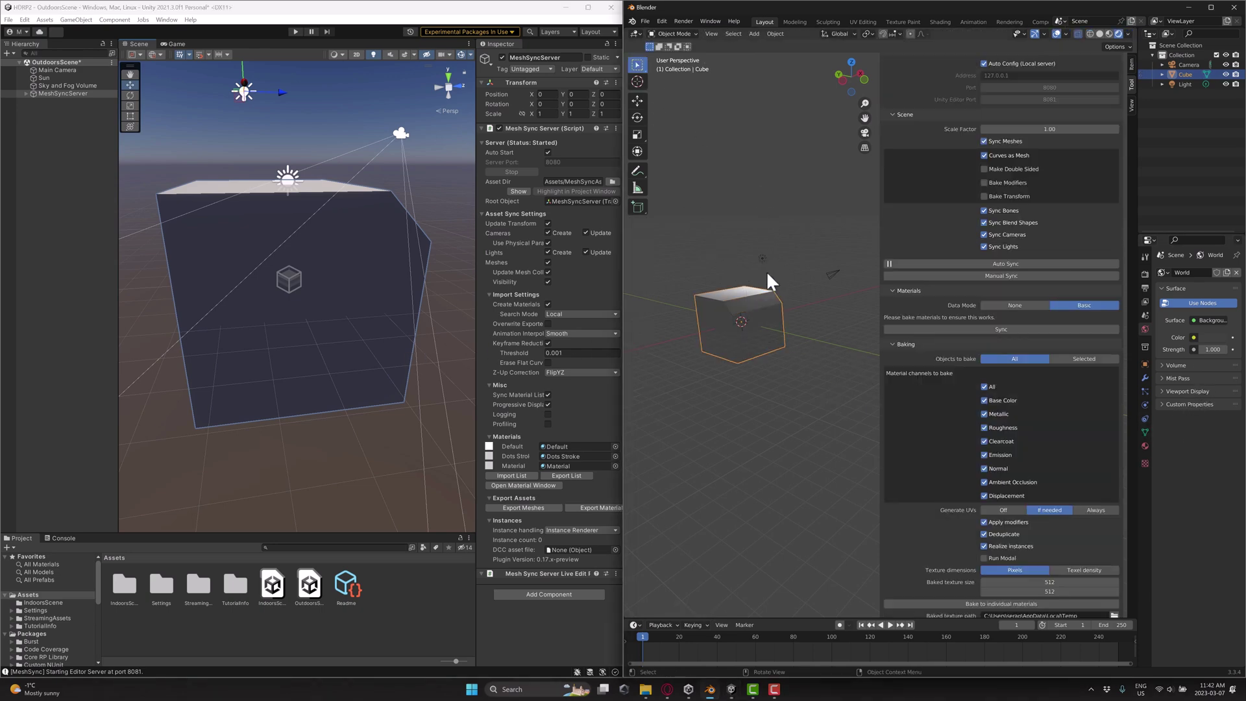
{"action": "left_click", "coordinate": [1145, 446]}
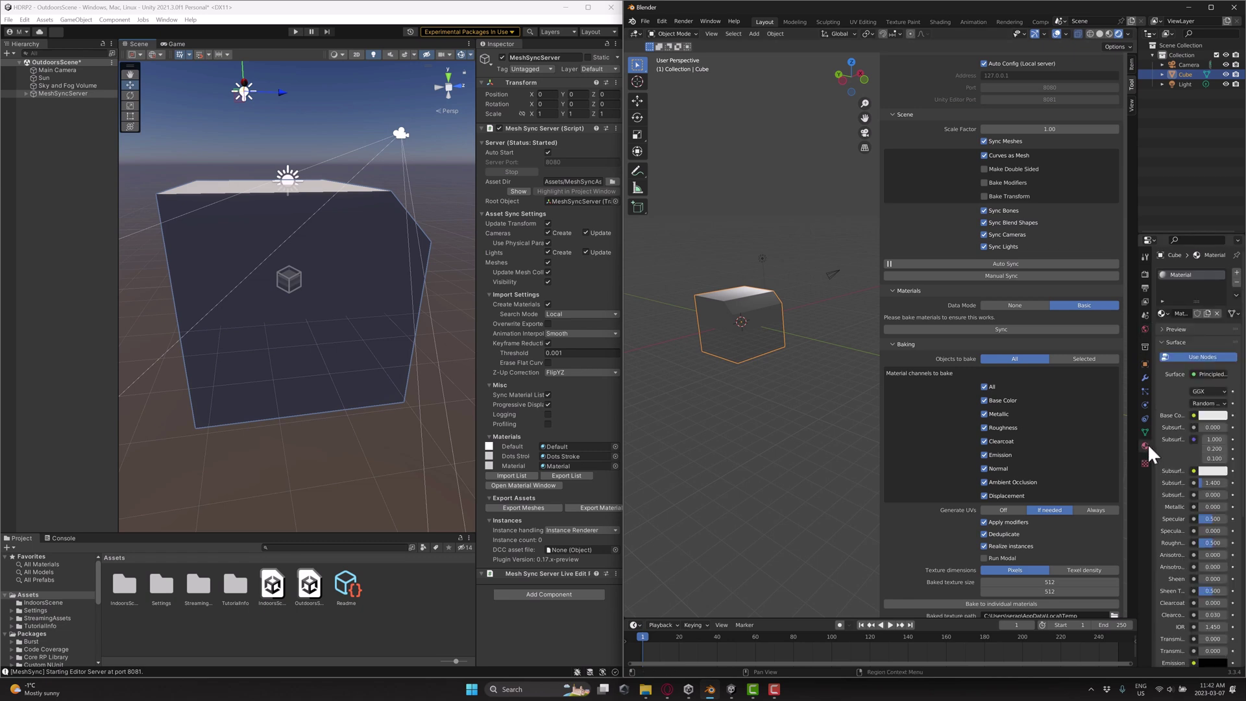
{"action": "left_click", "coordinate": [1213, 415]}
{"action": "left_click", "coordinate": [1204, 313]}
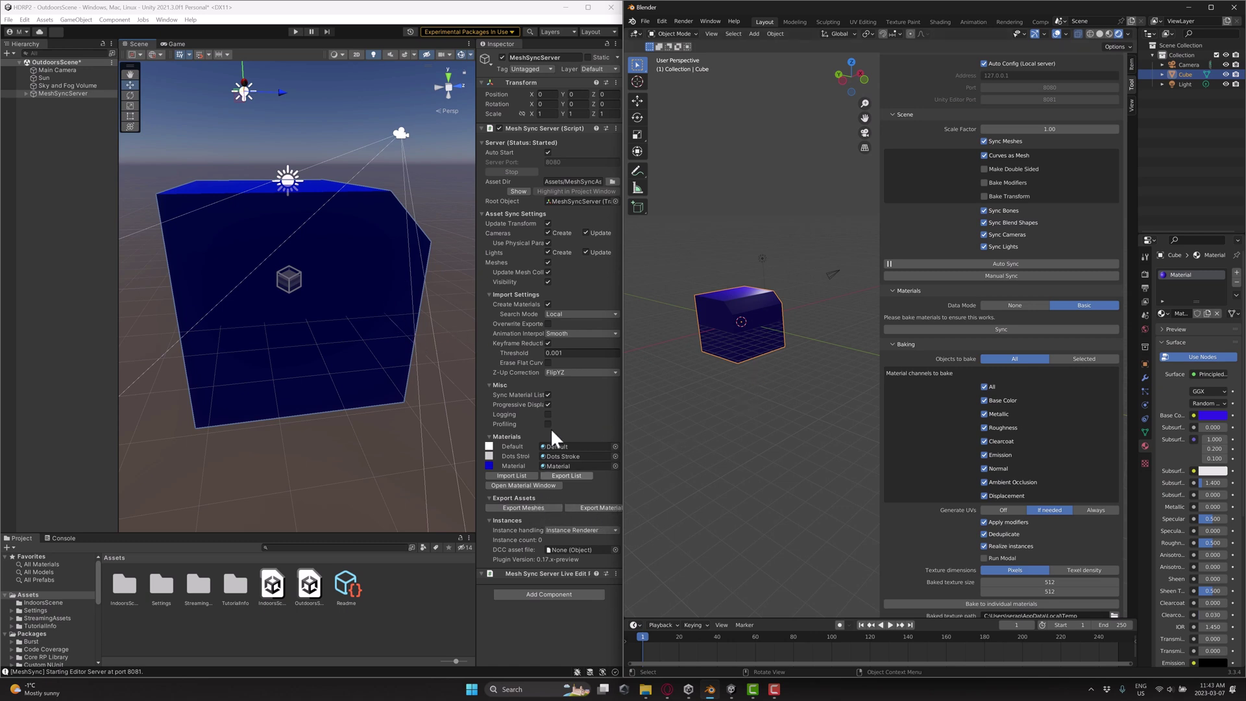
{"action": "scroll", "coordinate": [967, 399], "scroll_direction": "down", "scroll_amount": 5}
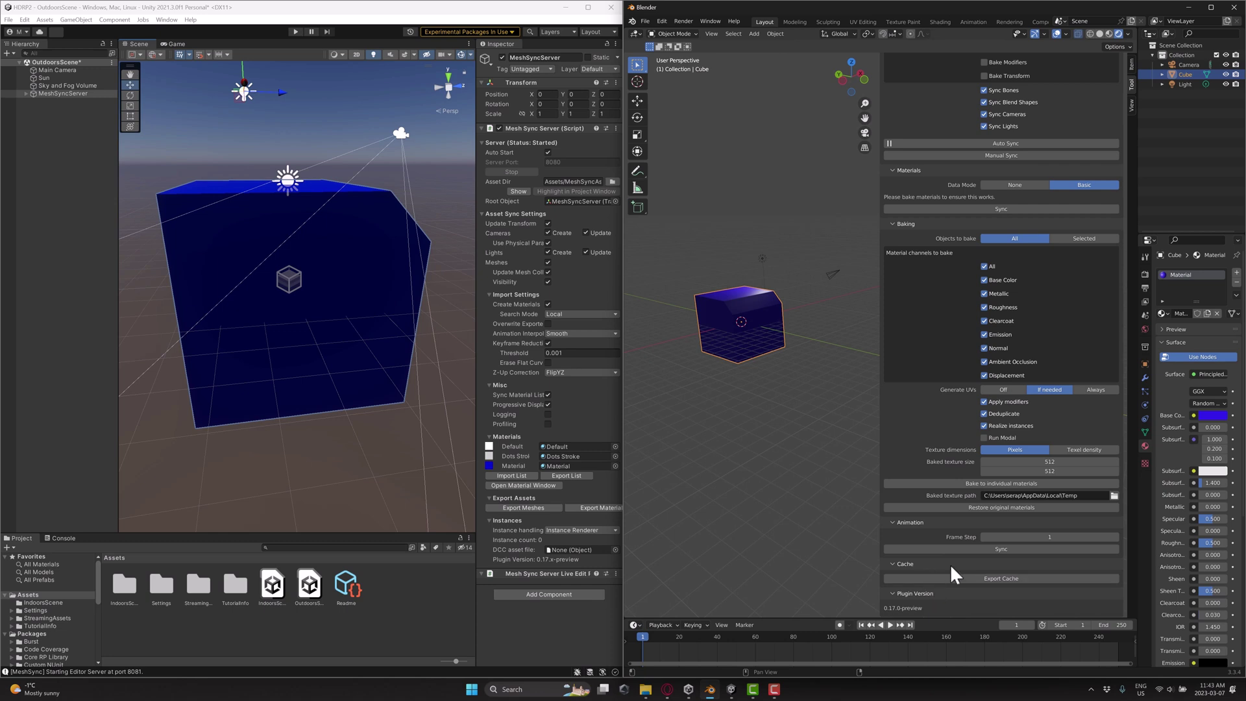
{"action": "left_click", "coordinate": [988, 482]}
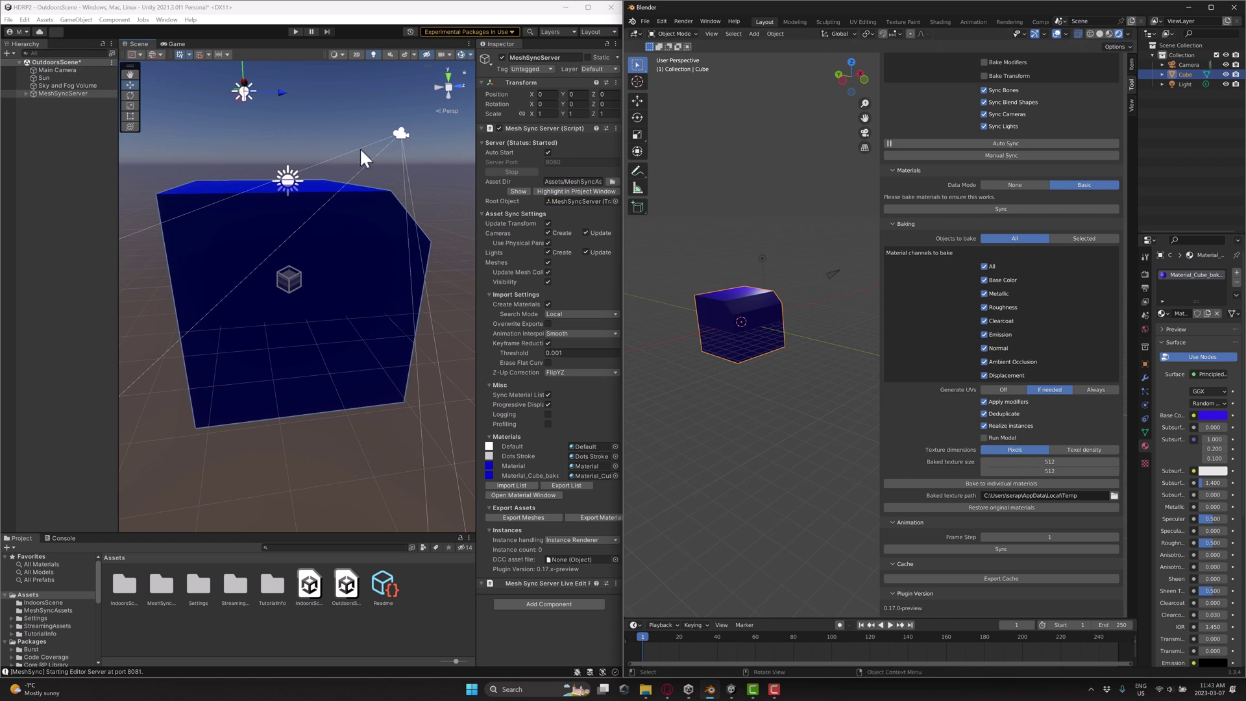
Inspect the synced Light, Camera and Cube under MeshSyncServer, then the Sun and point light
{"action": "left_click", "coordinate": [25, 94]}
{"action": "left_click", "coordinate": [42, 102]}
{"action": "left_click", "coordinate": [47, 109]}
{"action": "left_click", "coordinate": [50, 117]}
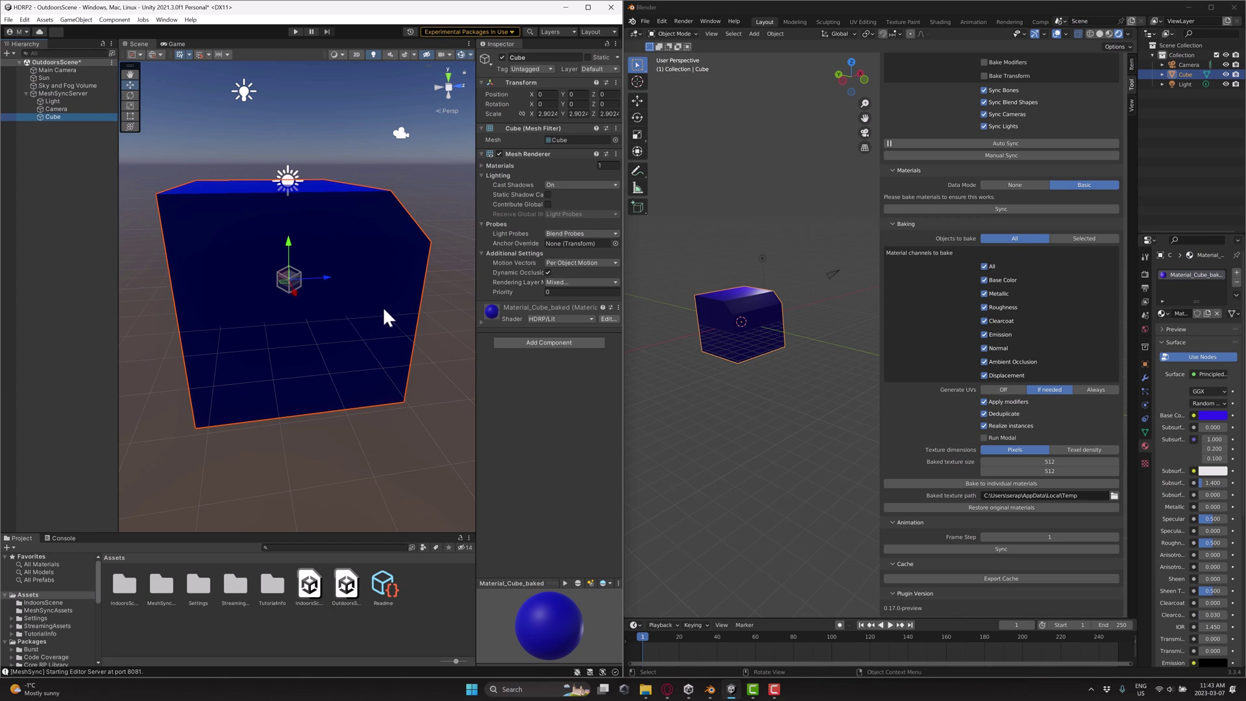
{"action": "left_click", "coordinate": [294, 186]}
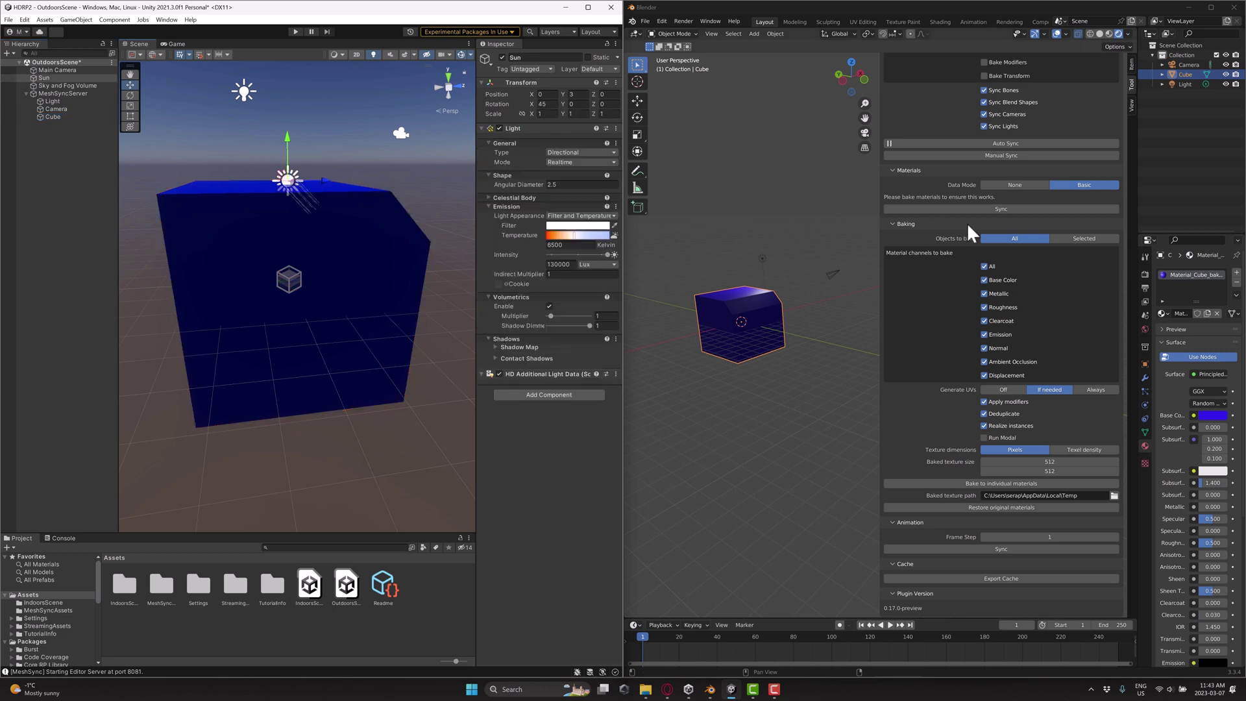
{"action": "left_click", "coordinate": [241, 93]}
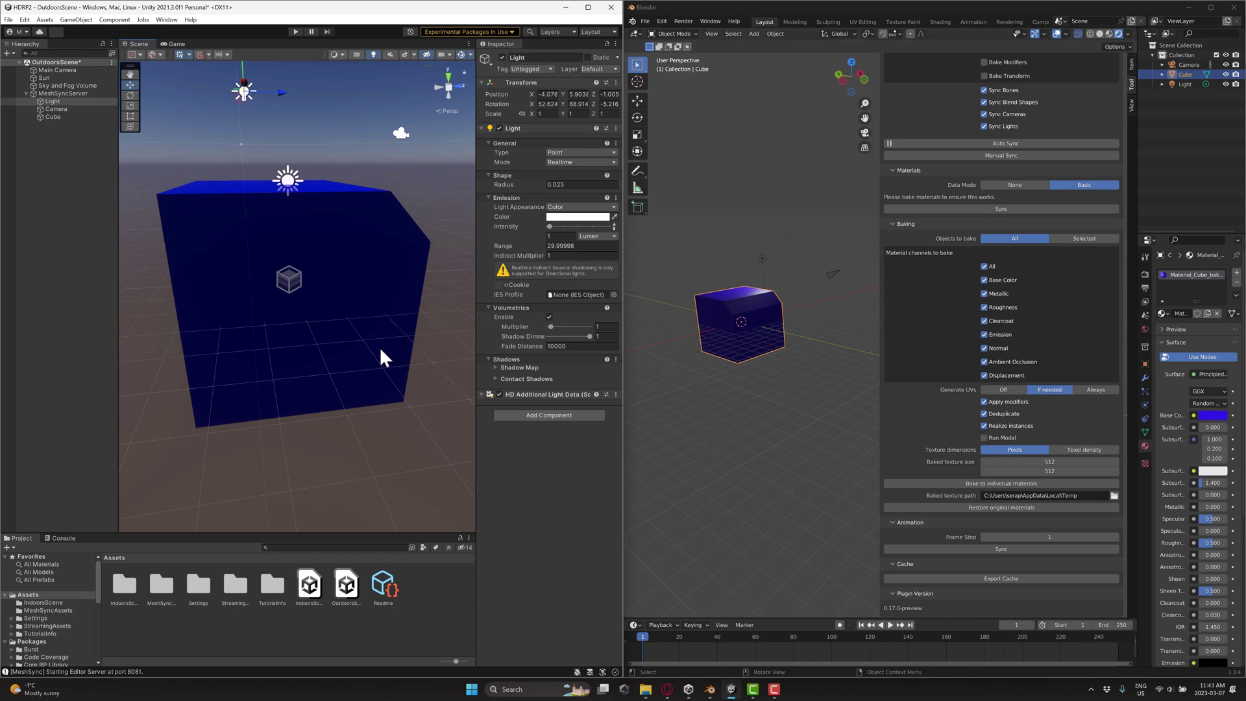
{"action": "left_click_drag", "start_coordinate": [380, 348], "coordinate": [121, 337], "text": "alt"}
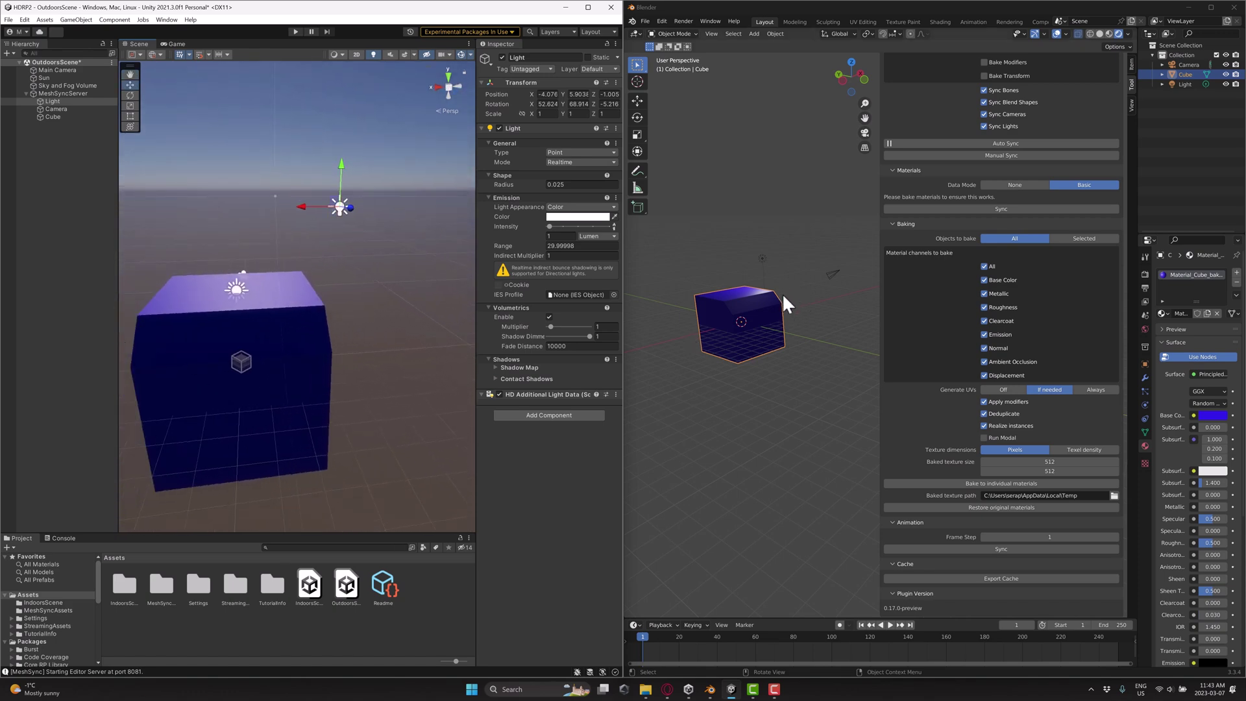
Delete the Sun, reposition the point light and raise its intensity to 8054.65 lumen
{"action": "left_click", "coordinate": [238, 291]}
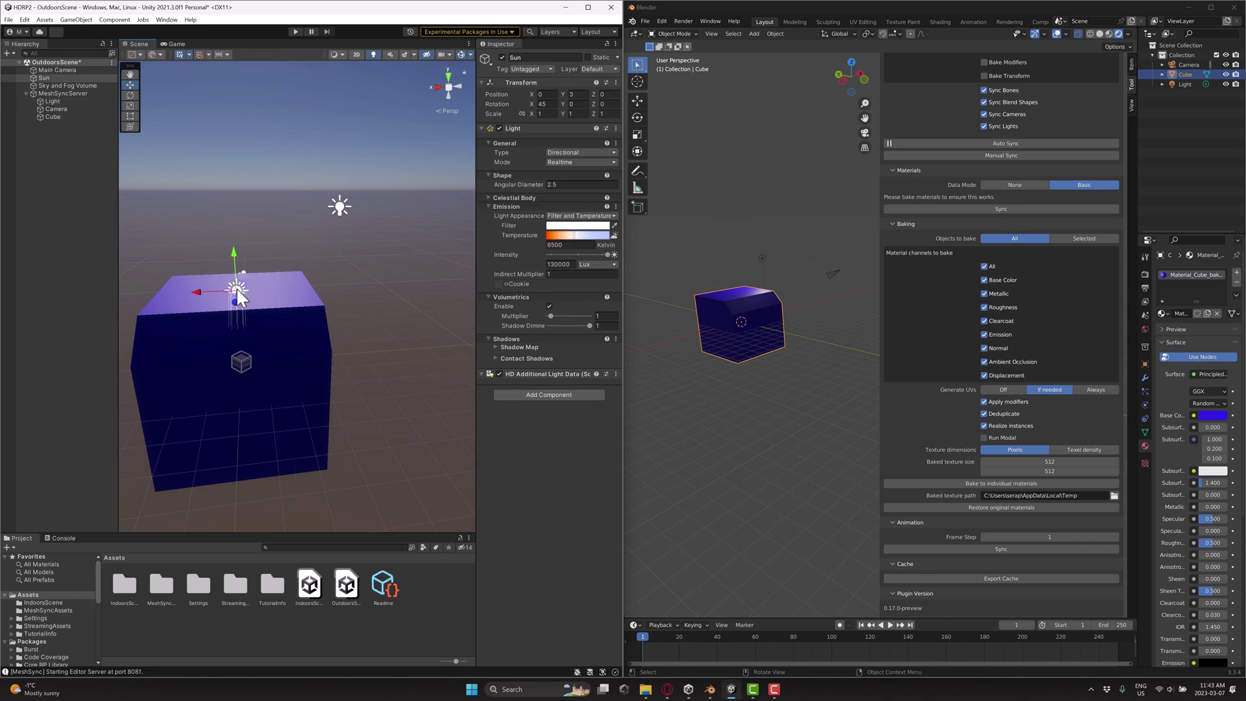
{"action": "key", "text": "Delete"}
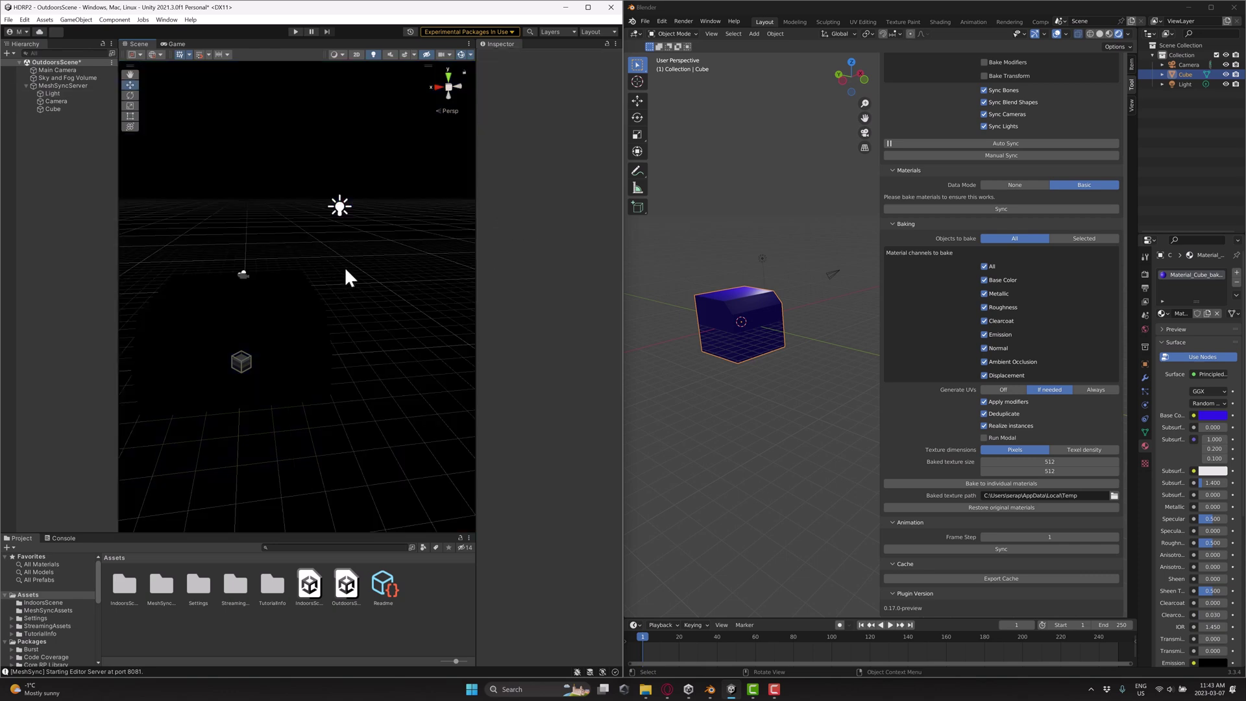
{"action": "left_click", "coordinate": [338, 208]}
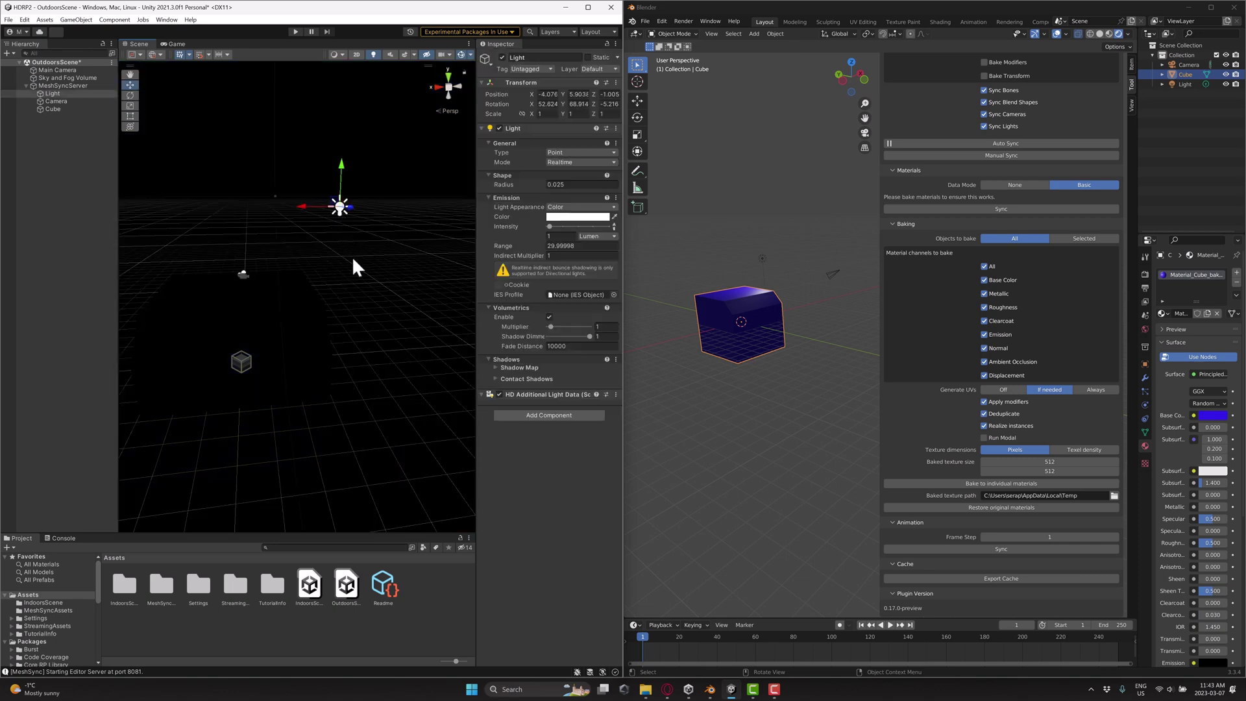
{"action": "left_click_drag", "start_coordinate": [341, 173], "coordinate": [276, 252]}
{"action": "left_click", "coordinate": [596, 226]}
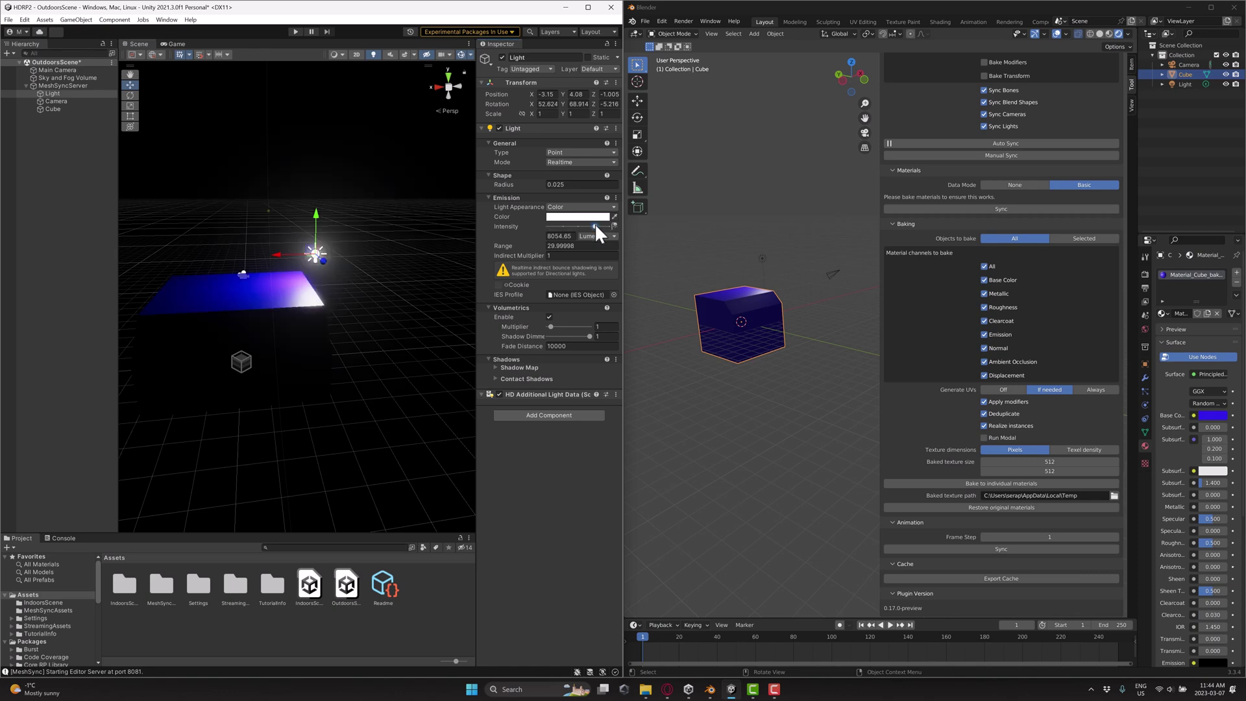
{"action": "left_click_drag", "start_coordinate": [318, 214], "coordinate": [296, 196]}
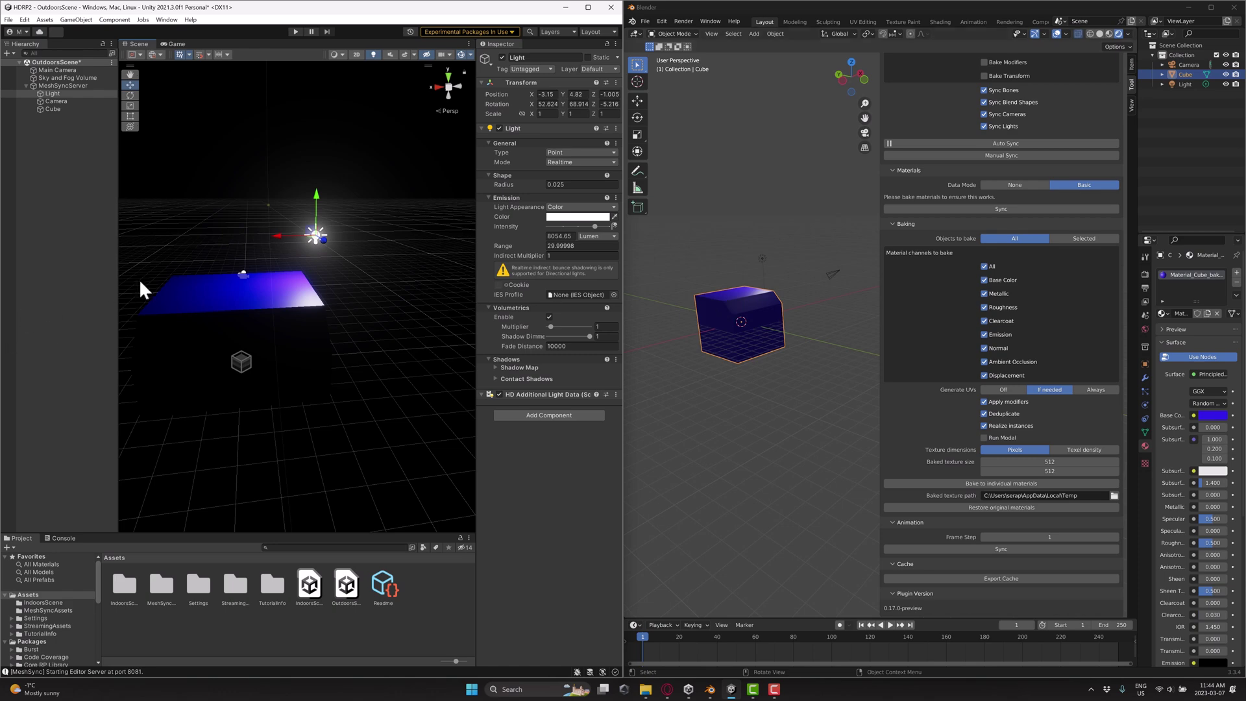
Briefly view the MeshSync releases page on GitHub, then go back
{"action": "scroll", "coordinate": [1038, 182], "scroll_direction": "up", "scroll_amount": 3}
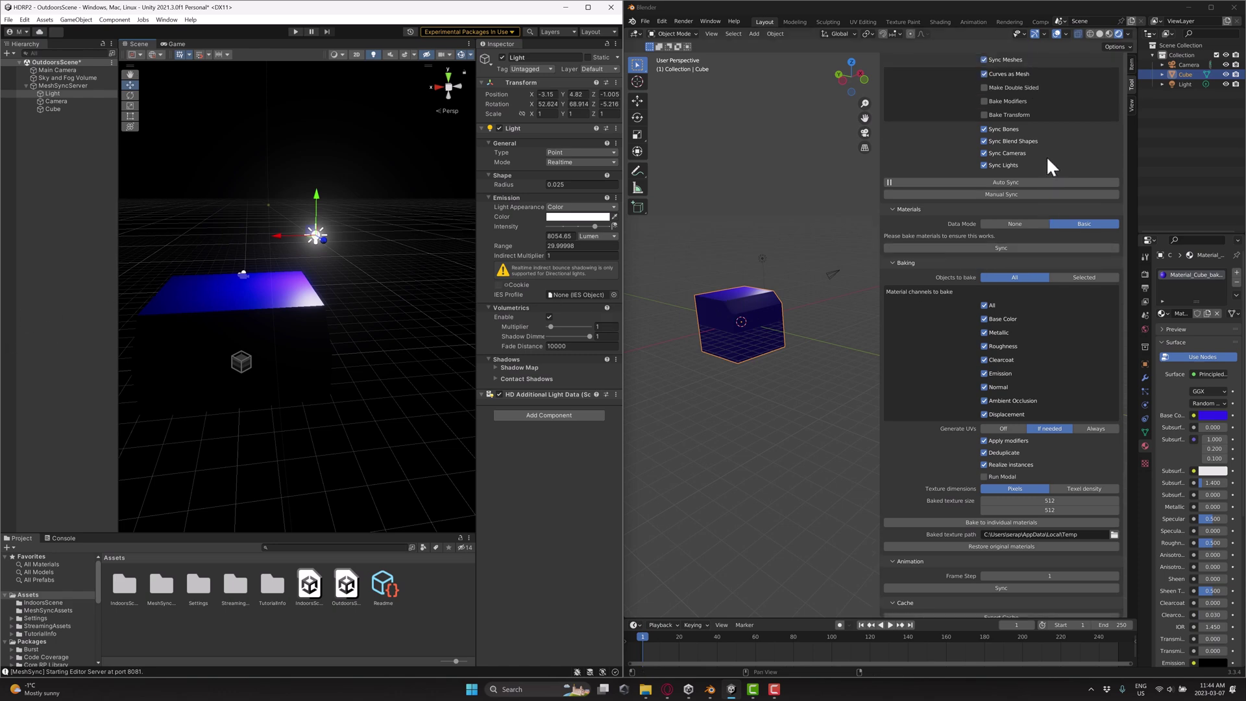
{"action": "scroll", "coordinate": [1047, 157], "scroll_direction": "up", "scroll_amount": 4}
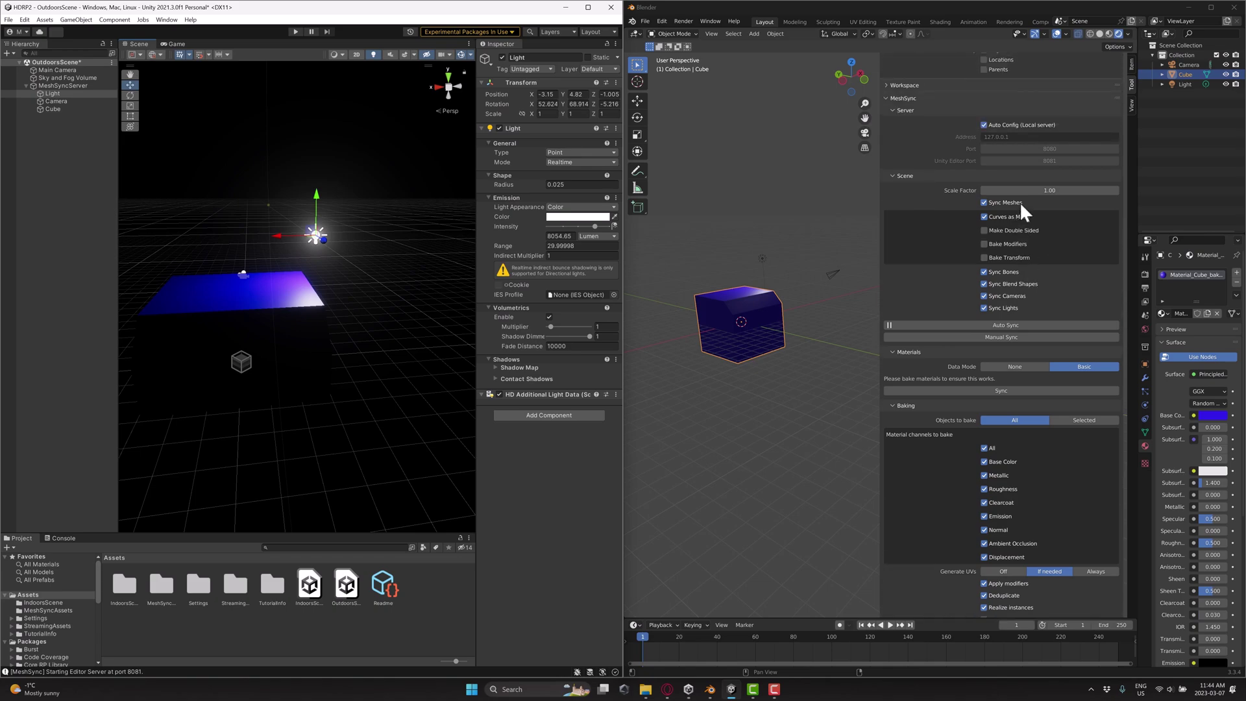
{"action": "left_click", "coordinate": [667, 689]}
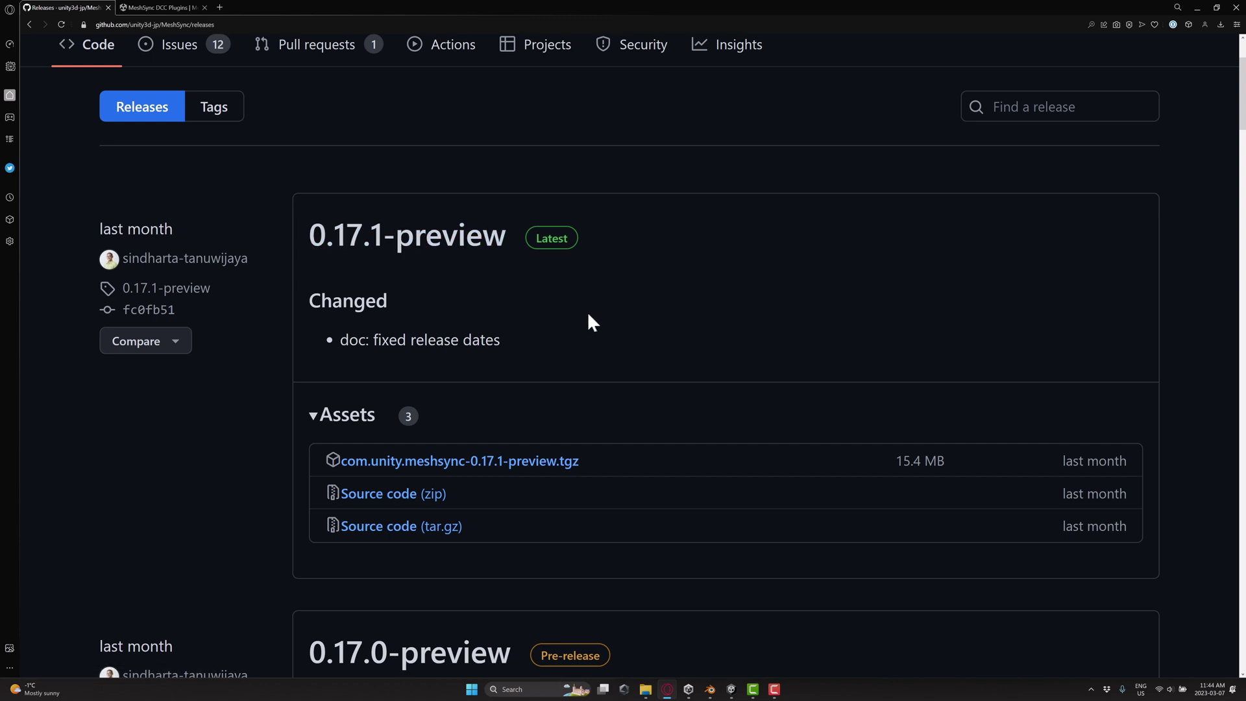
{"action": "key", "text": "alt+Left"}
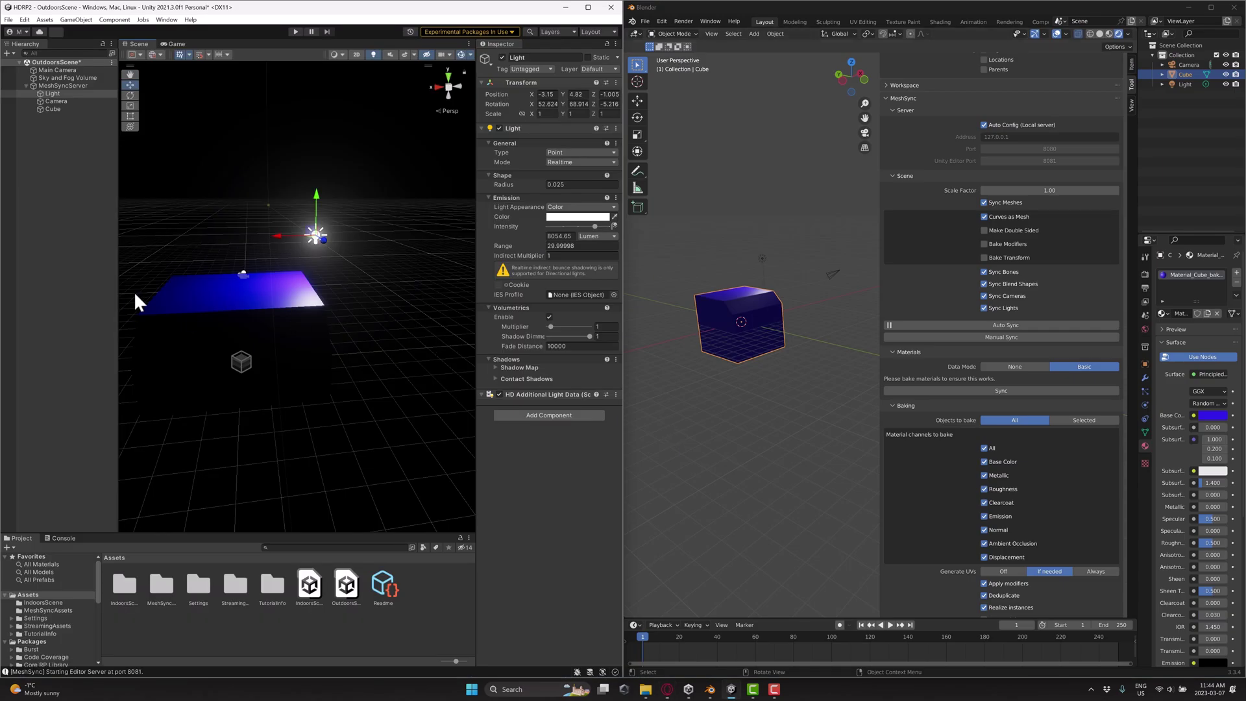
Slide the point light along X to about -4.24, then select the synced cube
{"action": "left_click_drag", "start_coordinate": [282, 235], "coordinate": [310, 242]}
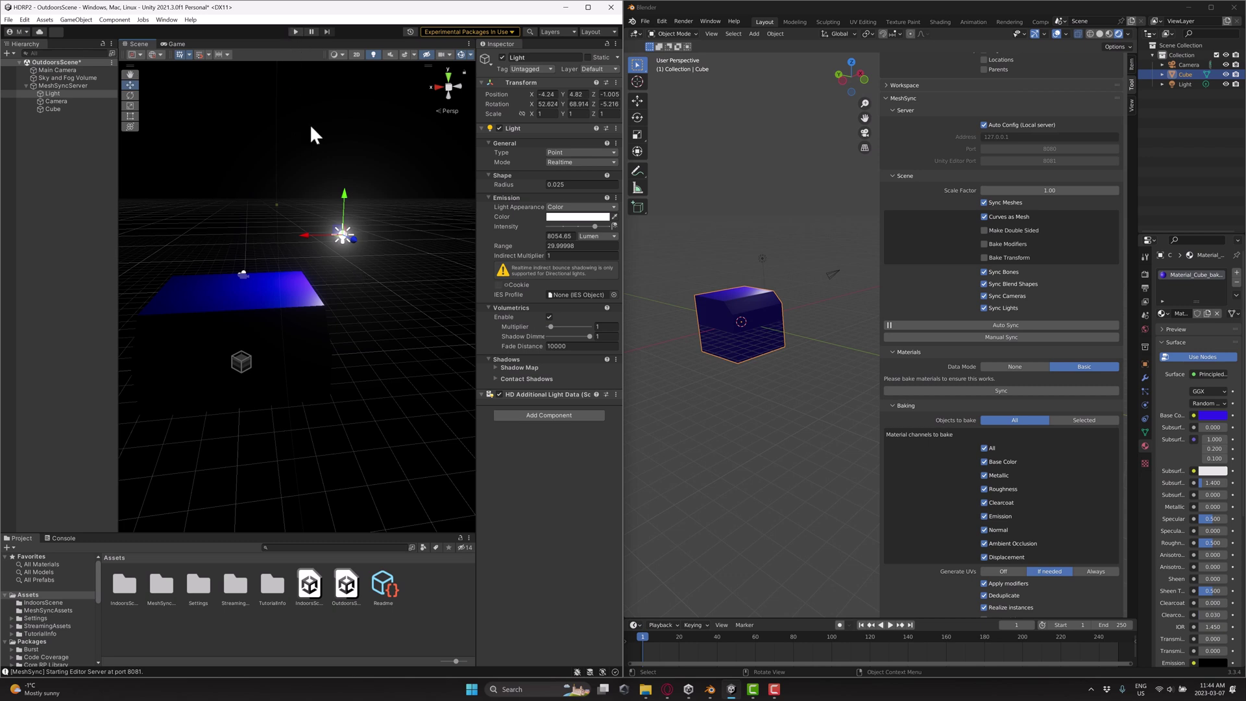
{"action": "scroll", "coordinate": [1046, 297], "scroll_direction": "up", "scroll_amount": 1}
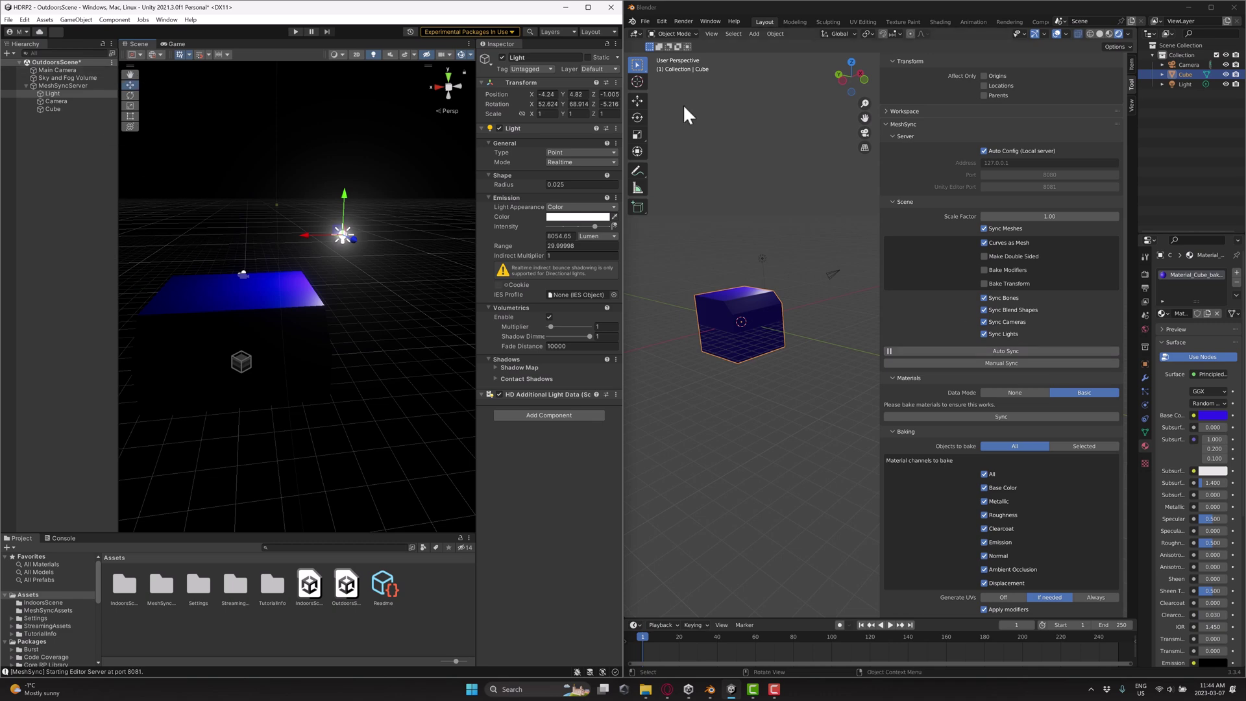
{"action": "left_click", "coordinate": [204, 298]}
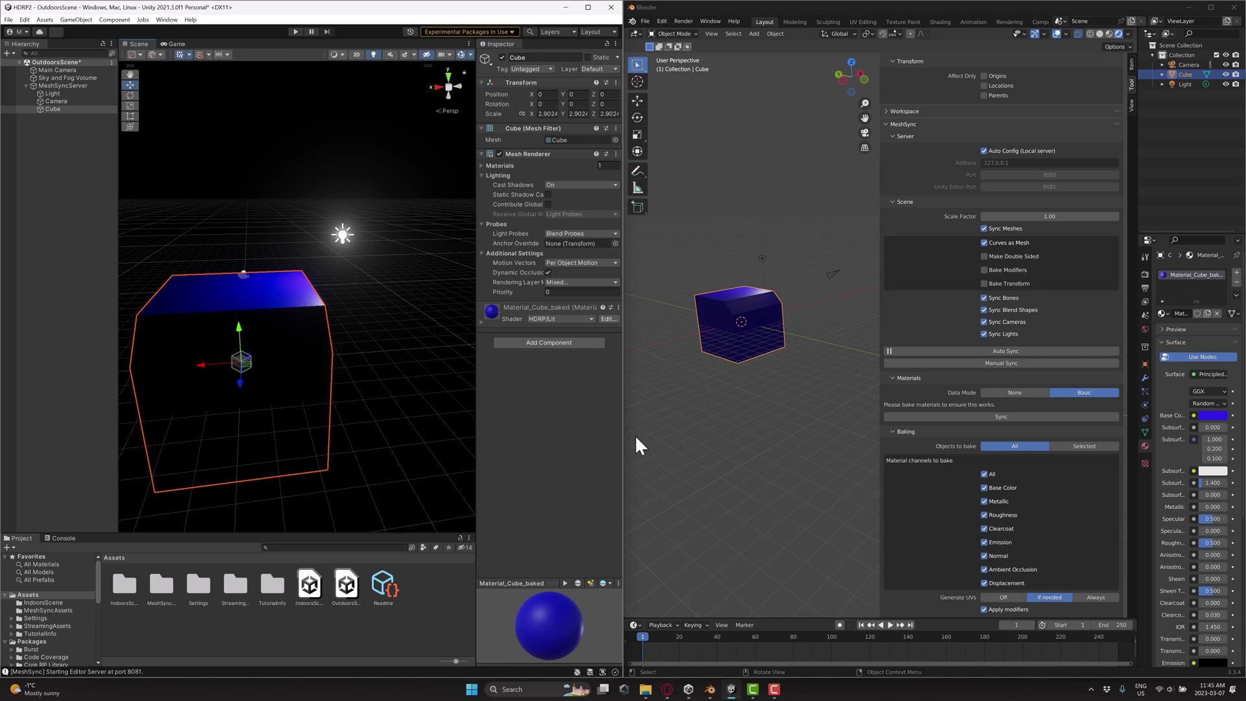
Drag Blender's cube to a new spot so Unity's cube follows to about X -0.708, Y 0.9104
{"action": "left_click", "coordinate": [737, 320]}
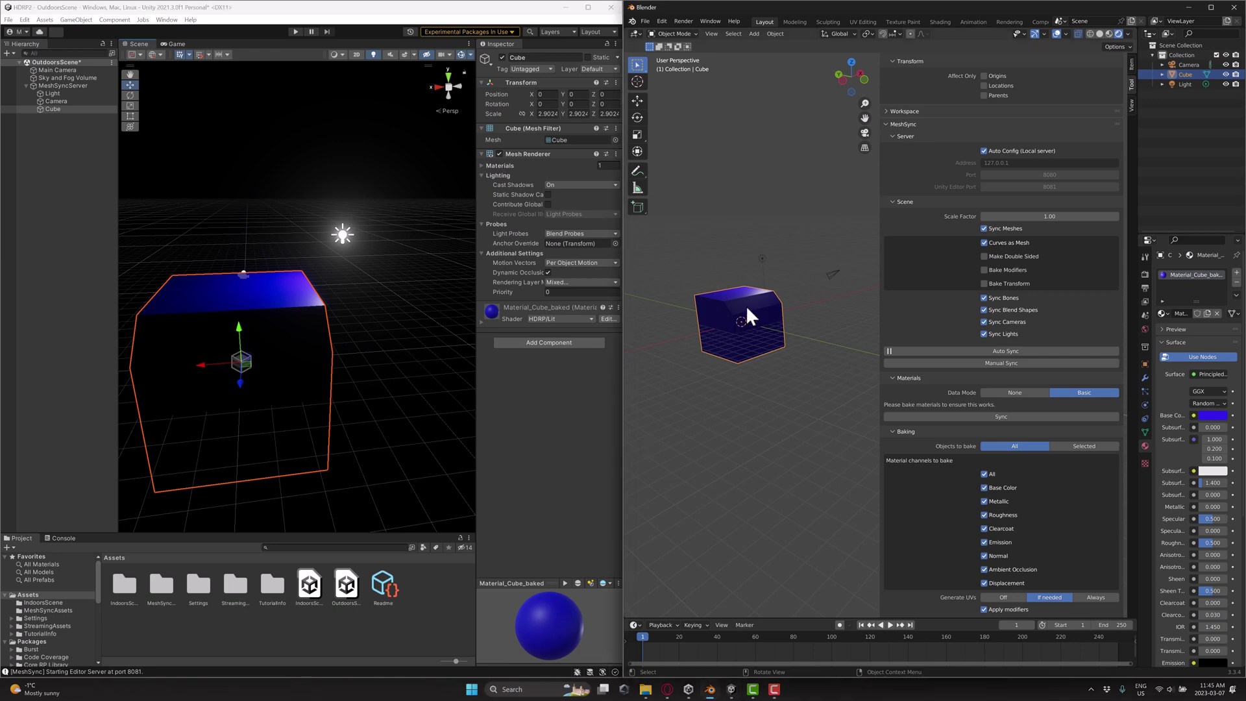
{"action": "left_click_drag", "start_coordinate": [746, 305], "coordinate": [707, 324]}
{"action": "left_click_drag", "start_coordinate": [678, 370], "coordinate": [713, 367]}
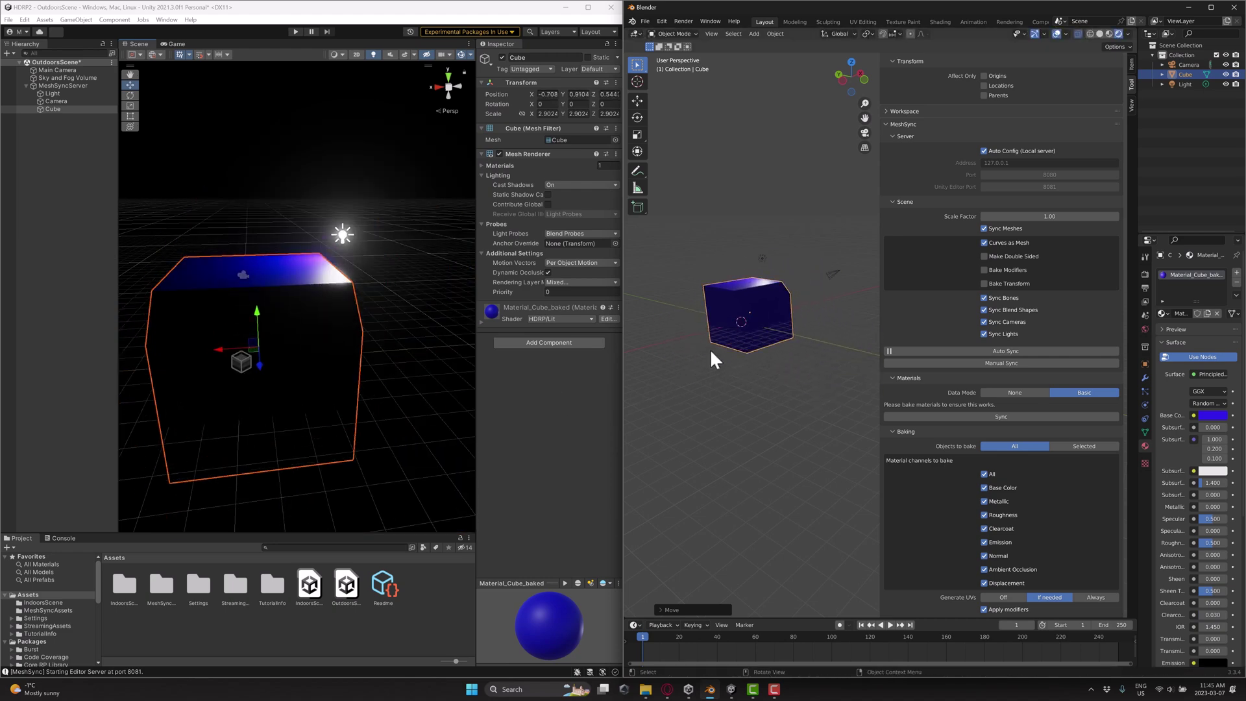